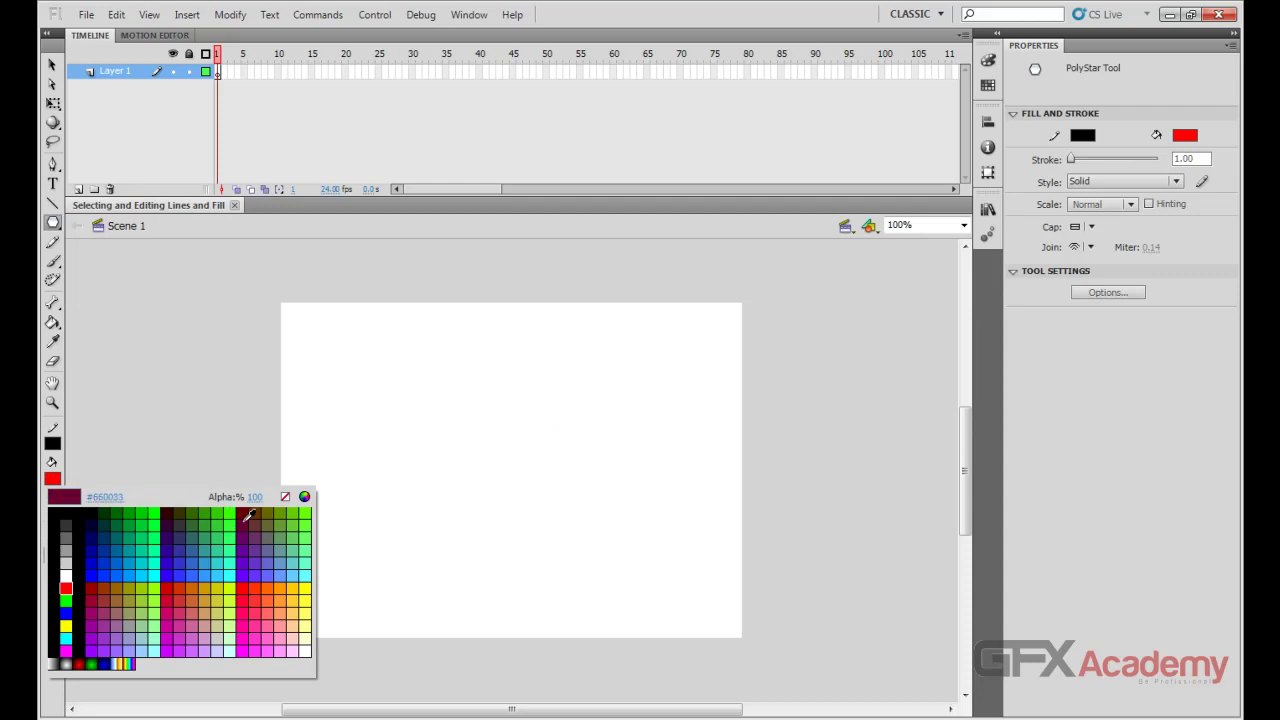
# - Draw an eight-pointed star about 288 px wide with an orange-red fill and move its fill and outline together down to Y about 55
pyautogui.click(267, 583)
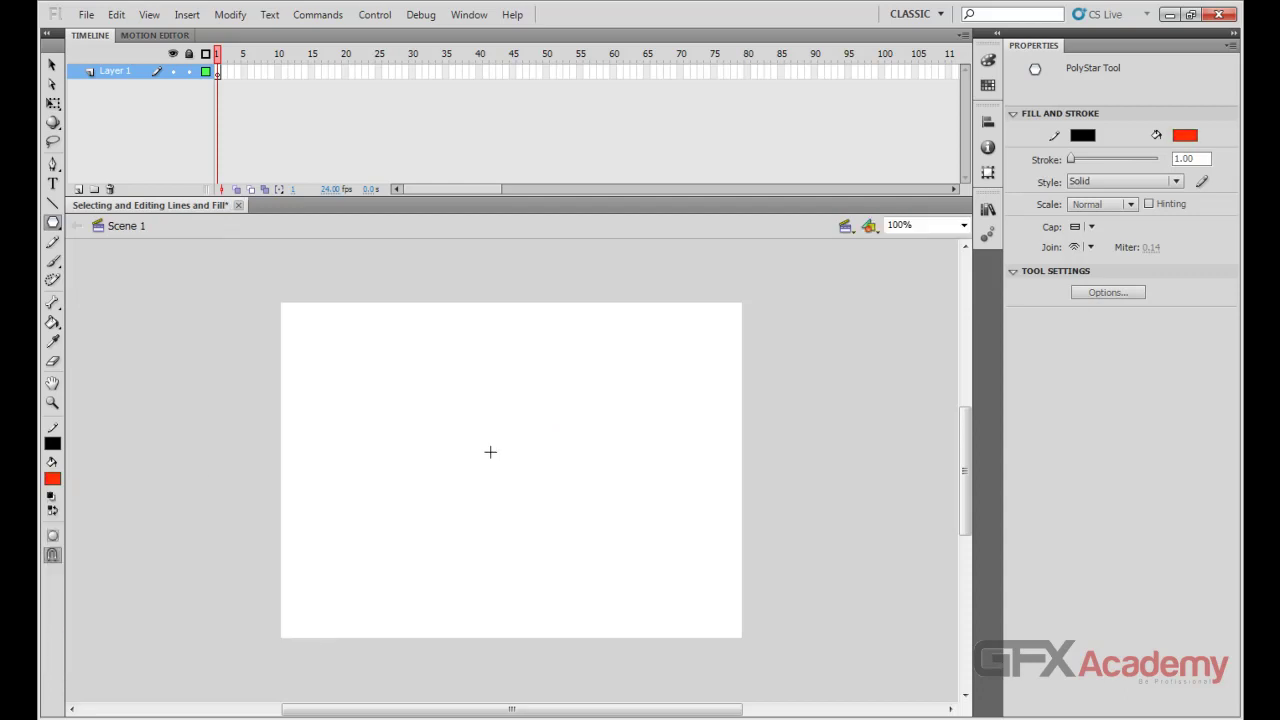
pyautogui.moveTo(506, 443); pyautogui.dragTo(561, 558)
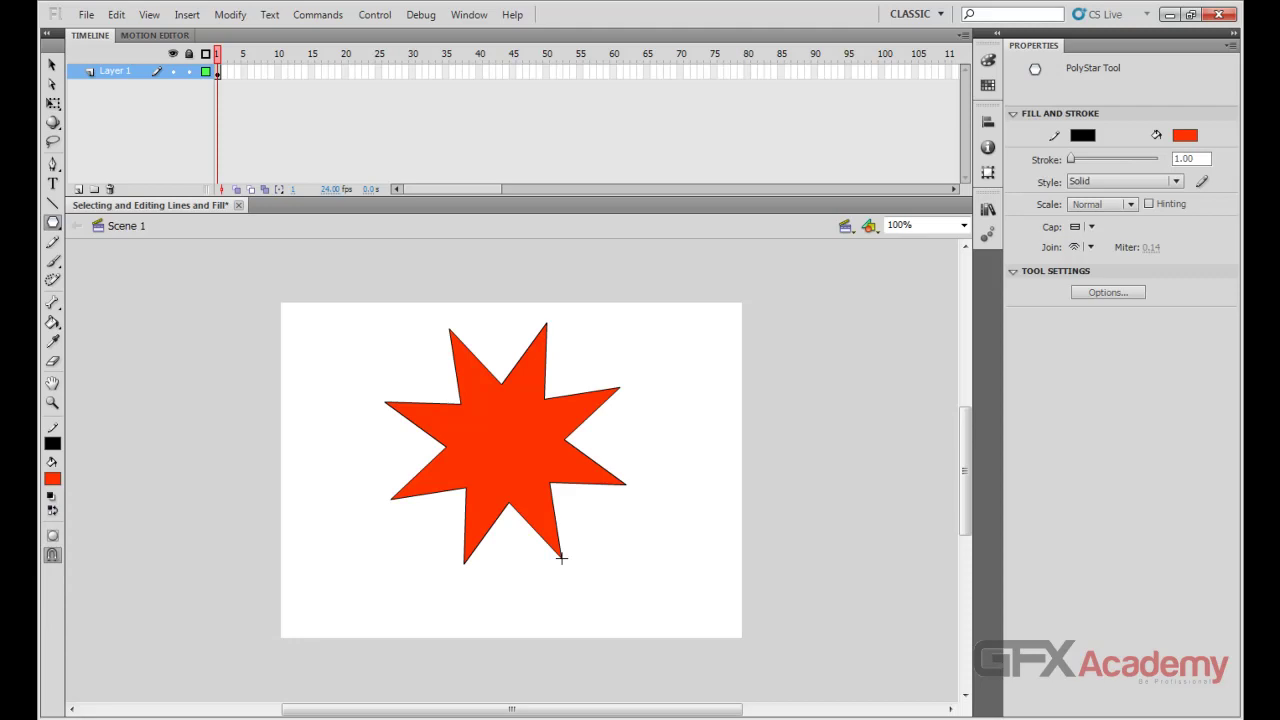
pyautogui.press('v')
pyautogui.doubleClick(519, 472)
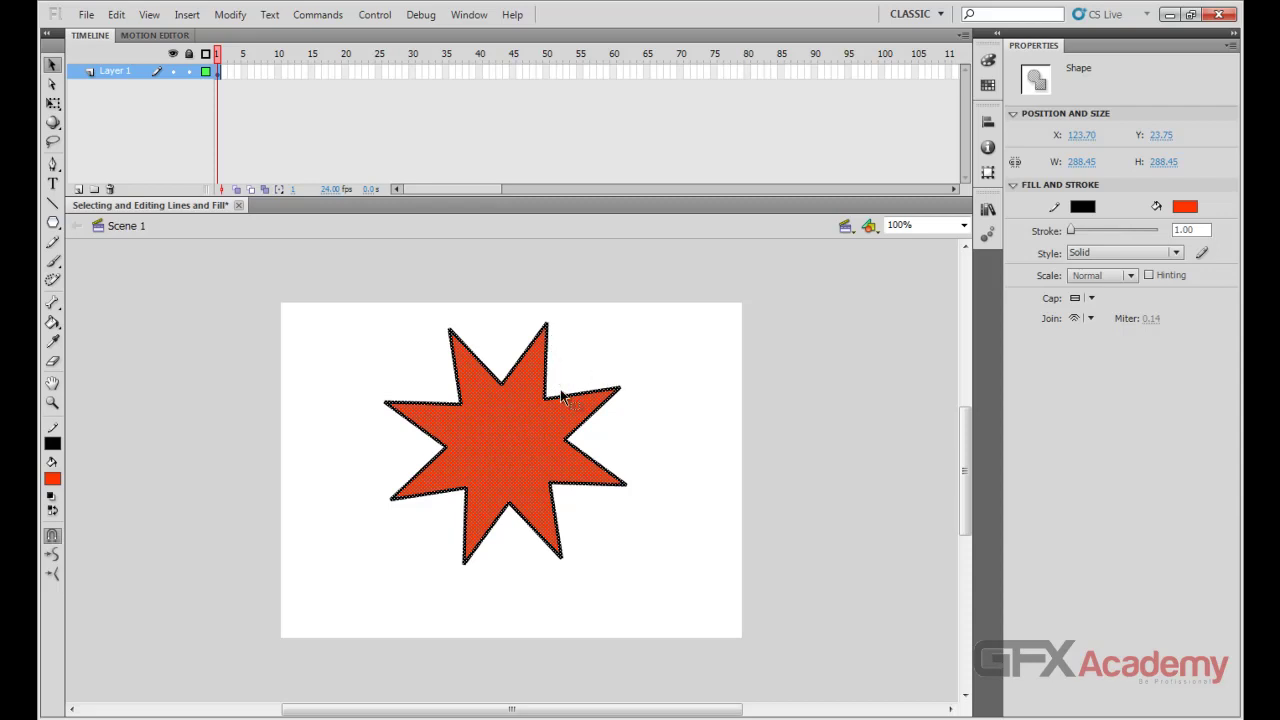
pyautogui.moveTo(510, 432); pyautogui.dragTo(511, 458)
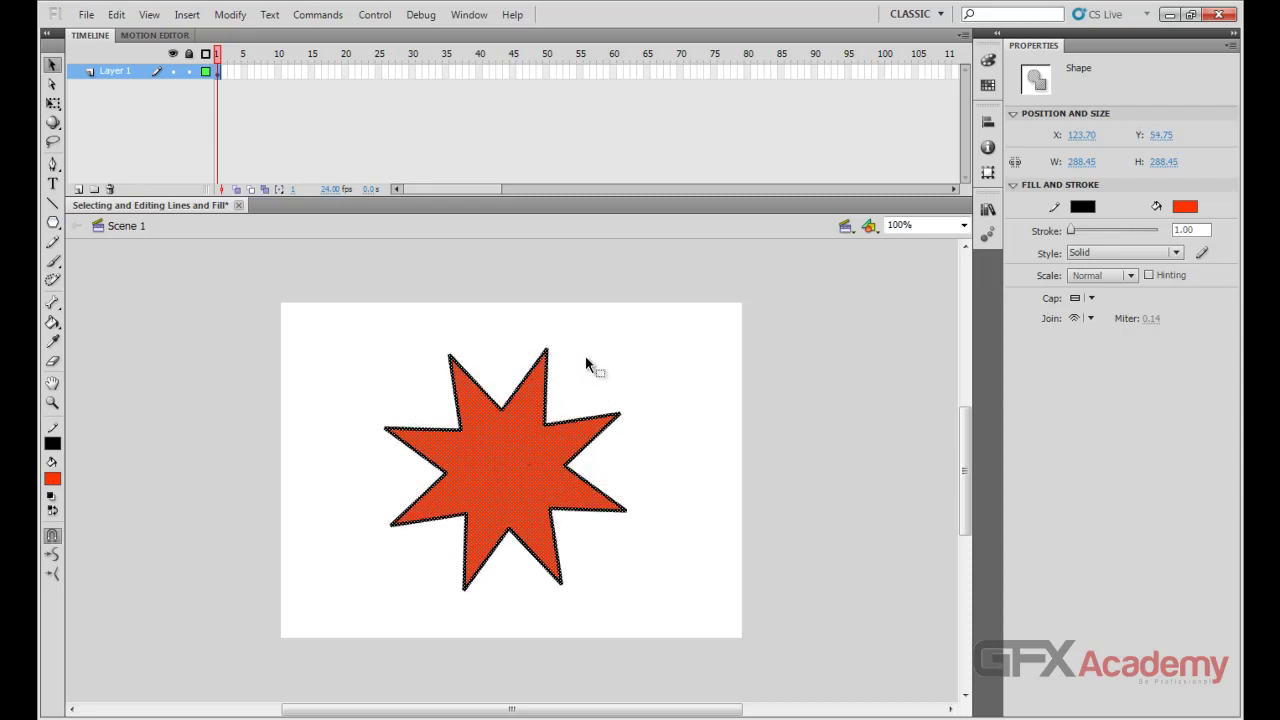
pyautogui.click(586, 362)
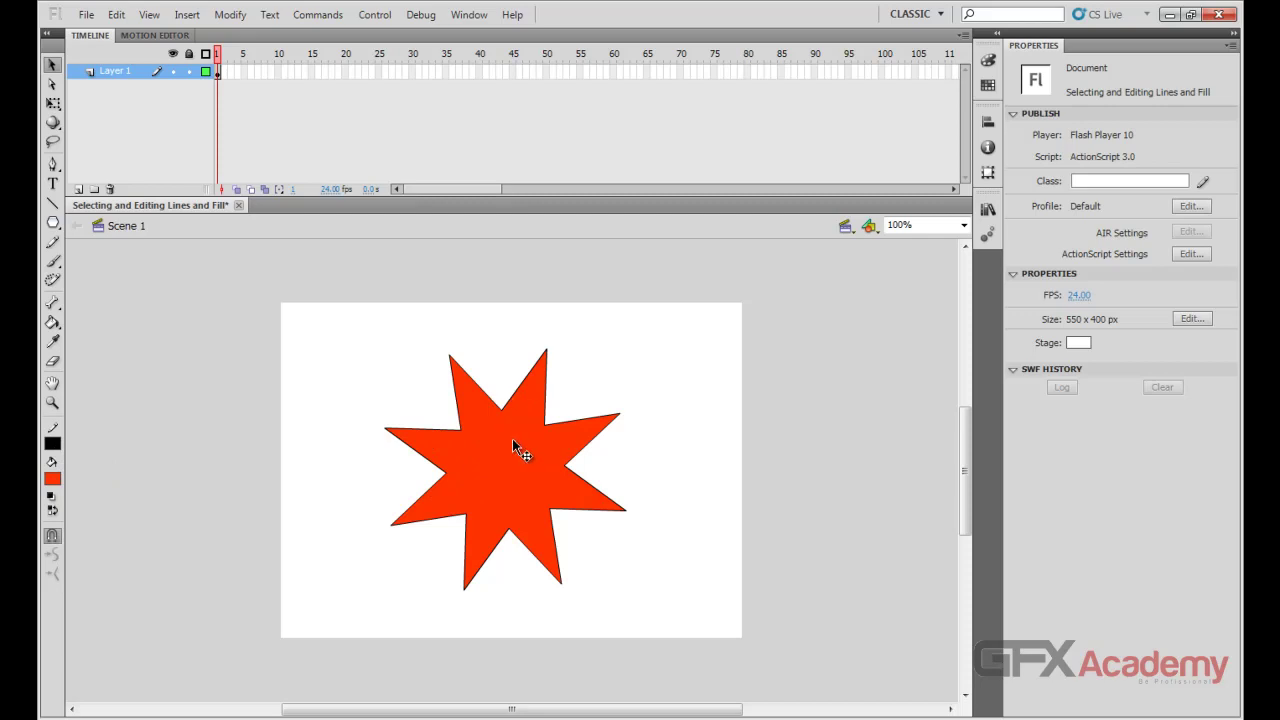
# - Move only the star's fill off its outline to X about 412, Y about 21, and undo the move
pyautogui.click(514, 463)
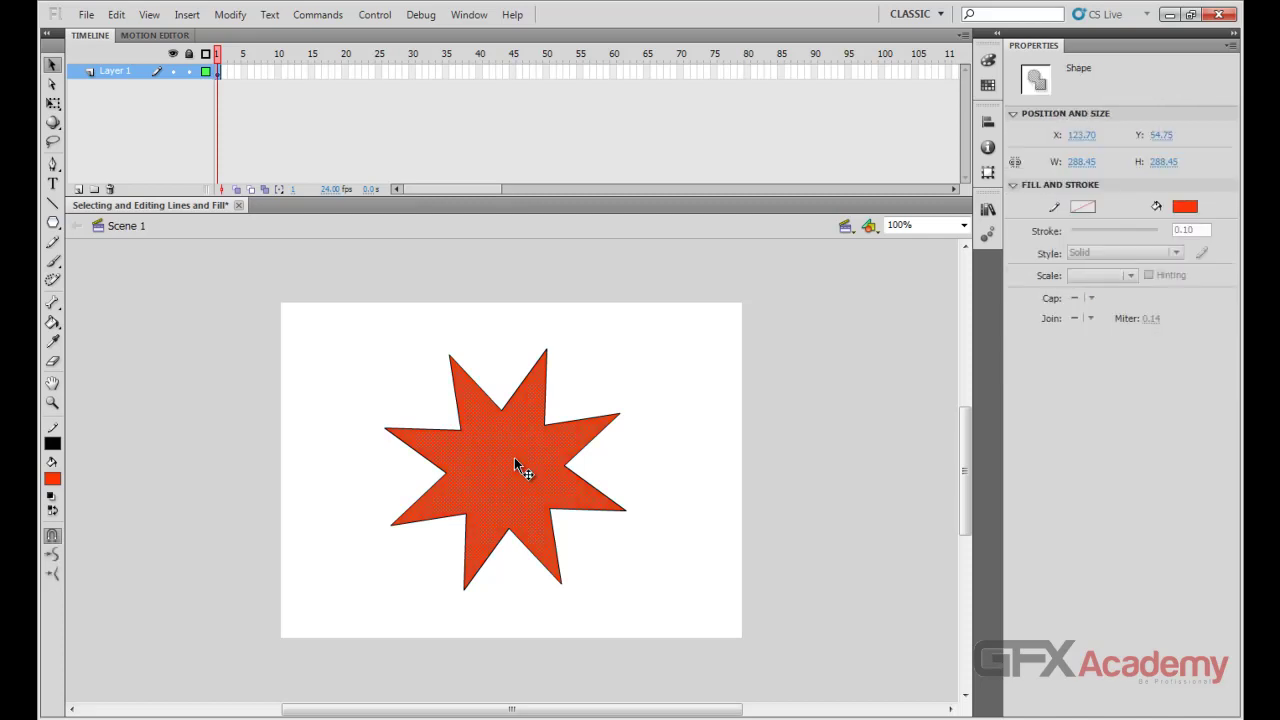
pyautogui.moveTo(508, 466)
pyautogui.mouseDown()
pyautogui.moveTo(757, 437)
pyautogui.moveTo(735, 437)
pyautogui.mouseUp()
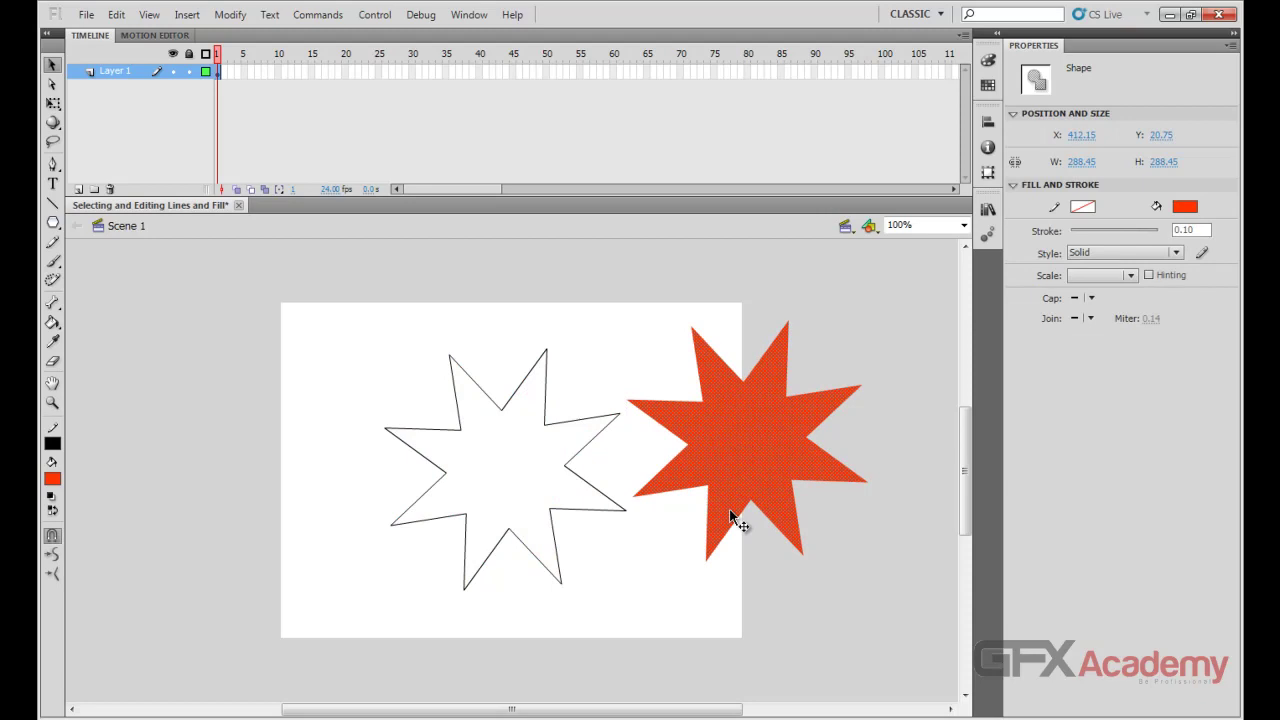
pyautogui.click(722, 612)
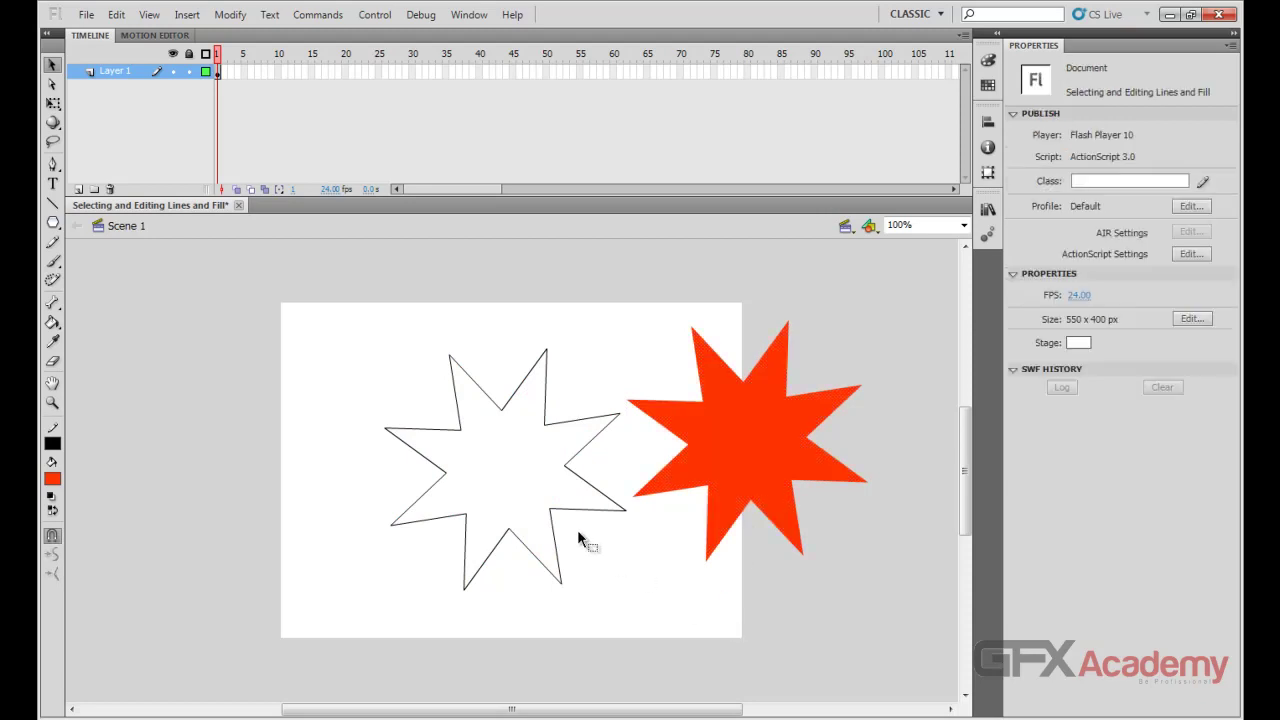
pyautogui.hotkey('ctrl', 'z')
pyautogui.hotkey('ctrl', 'z')
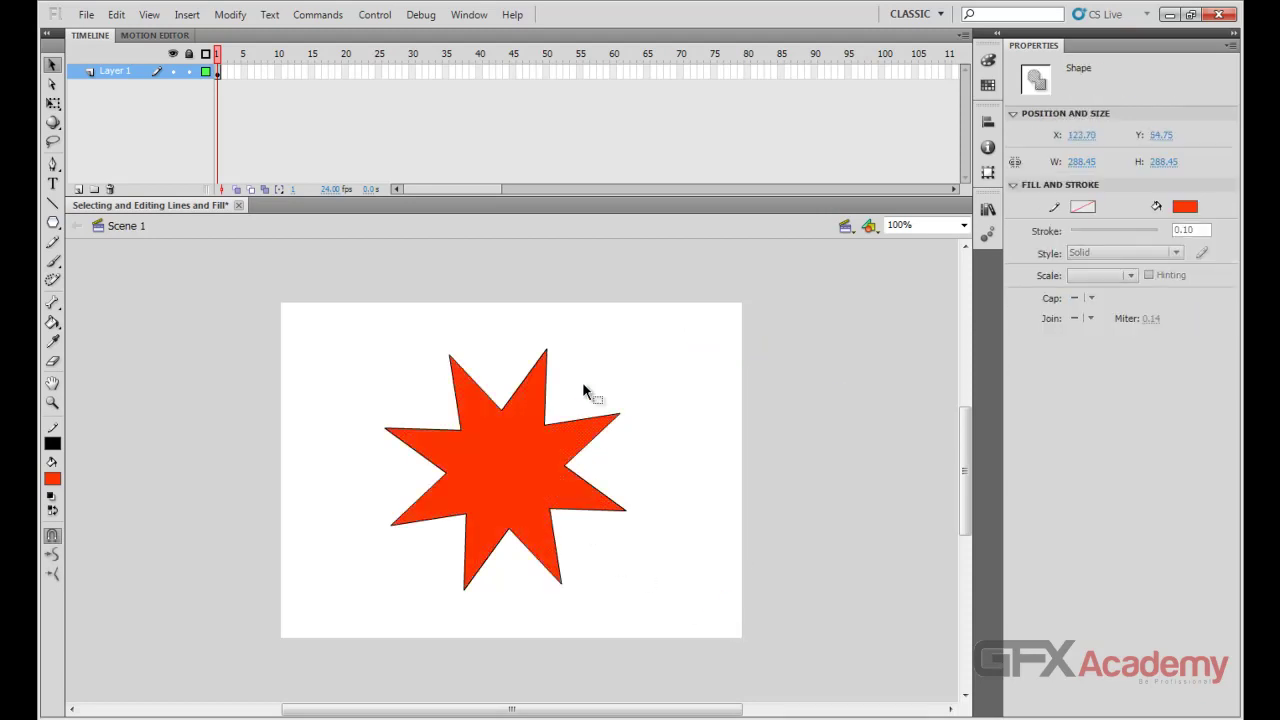
# - Select a single edge of the star's upper-right tip, select the entire connected outline, and clear the selection
pyautogui.click(584, 390)
pyautogui.click(547, 390)
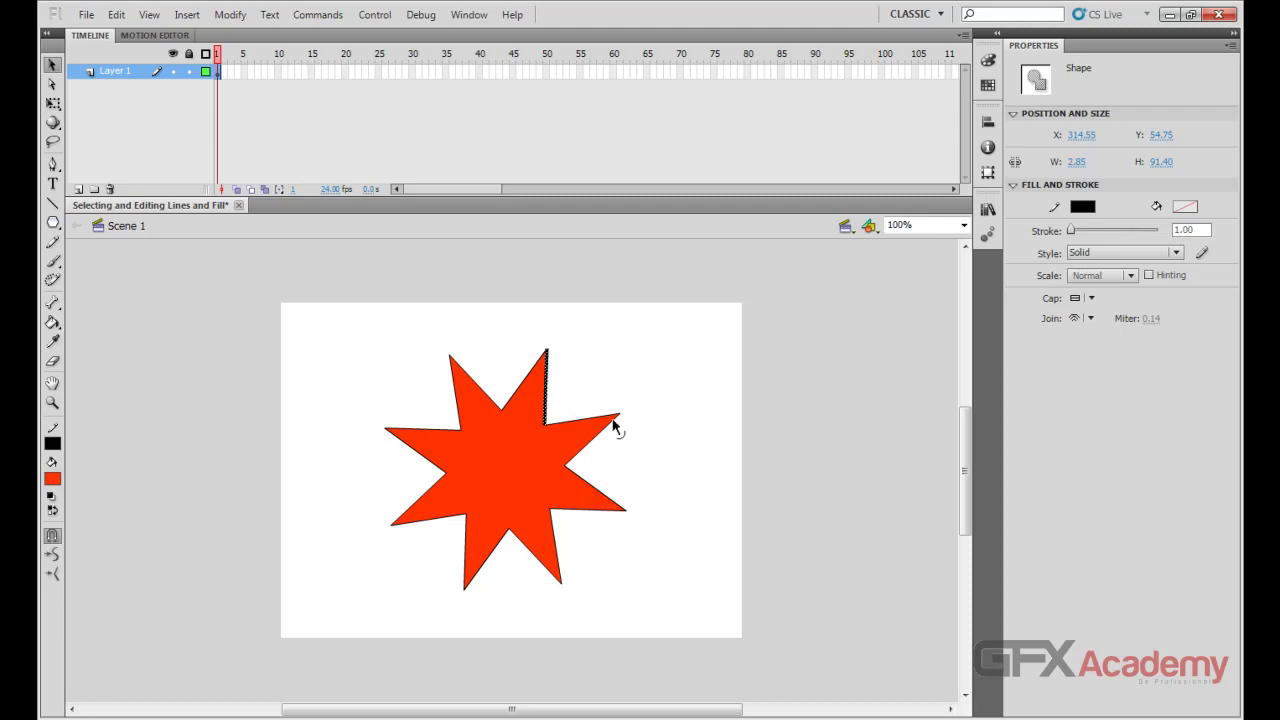
pyautogui.doubleClick(544, 368)
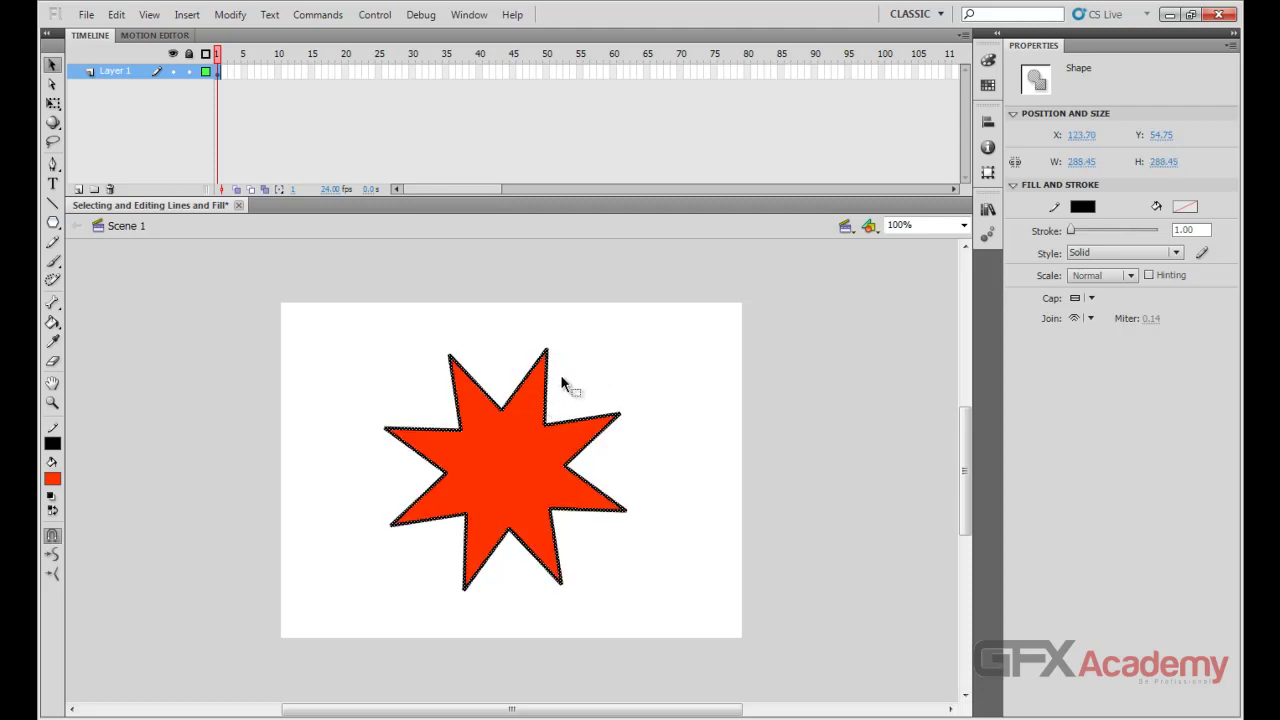
pyautogui.click(560, 374)
# - Move the single vertical edge of the star's outline away from the fill to X about 382, Y about 38, and undo it
pyautogui.click(547, 385)
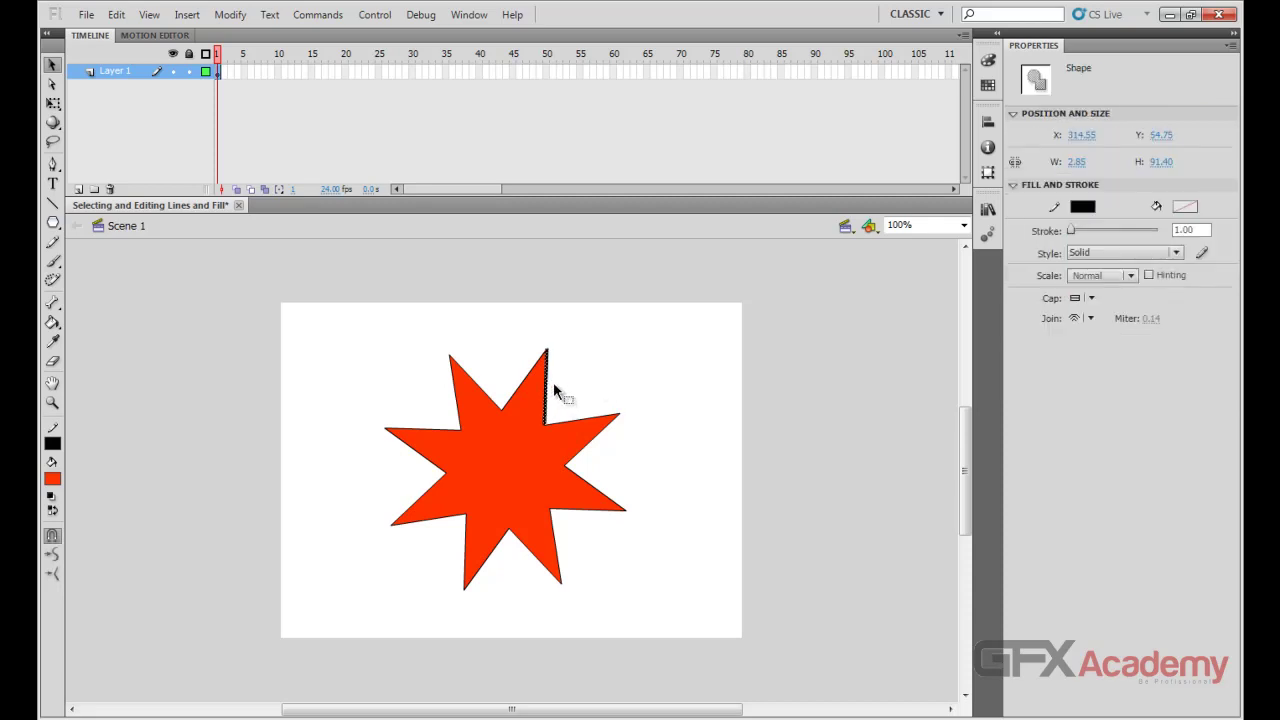
pyautogui.moveTo(550, 392); pyautogui.dragTo(602, 364)
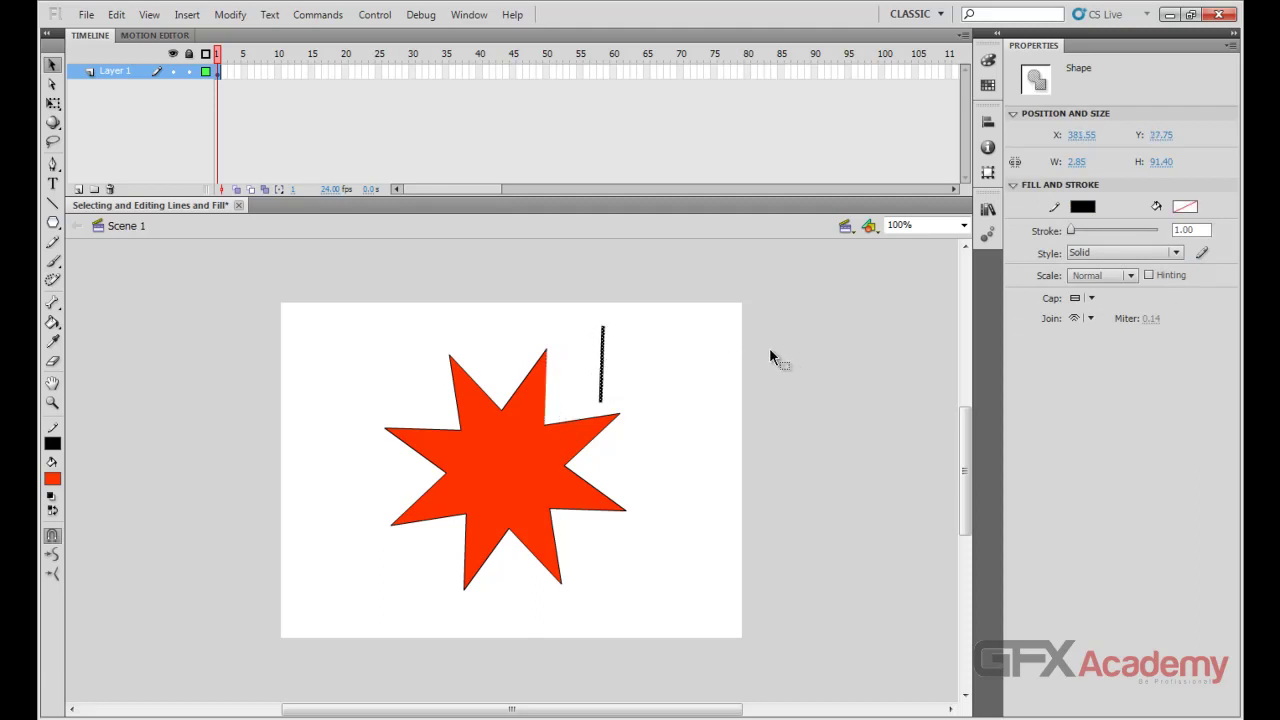
pyautogui.hotkey('ctrl', 'z')
pyautogui.click(620, 386)
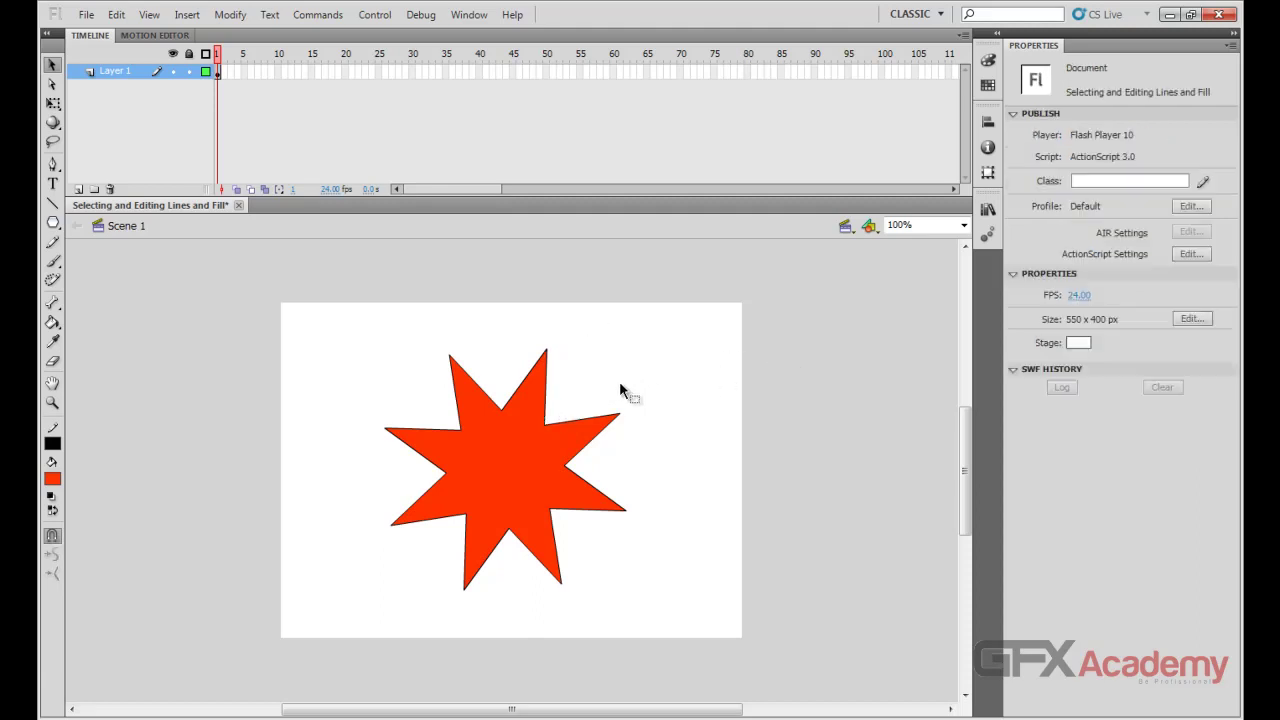
# - Move the same outline edge up across the star's tip, select the parts of the tip, and undo these changes
pyautogui.click(548, 390)
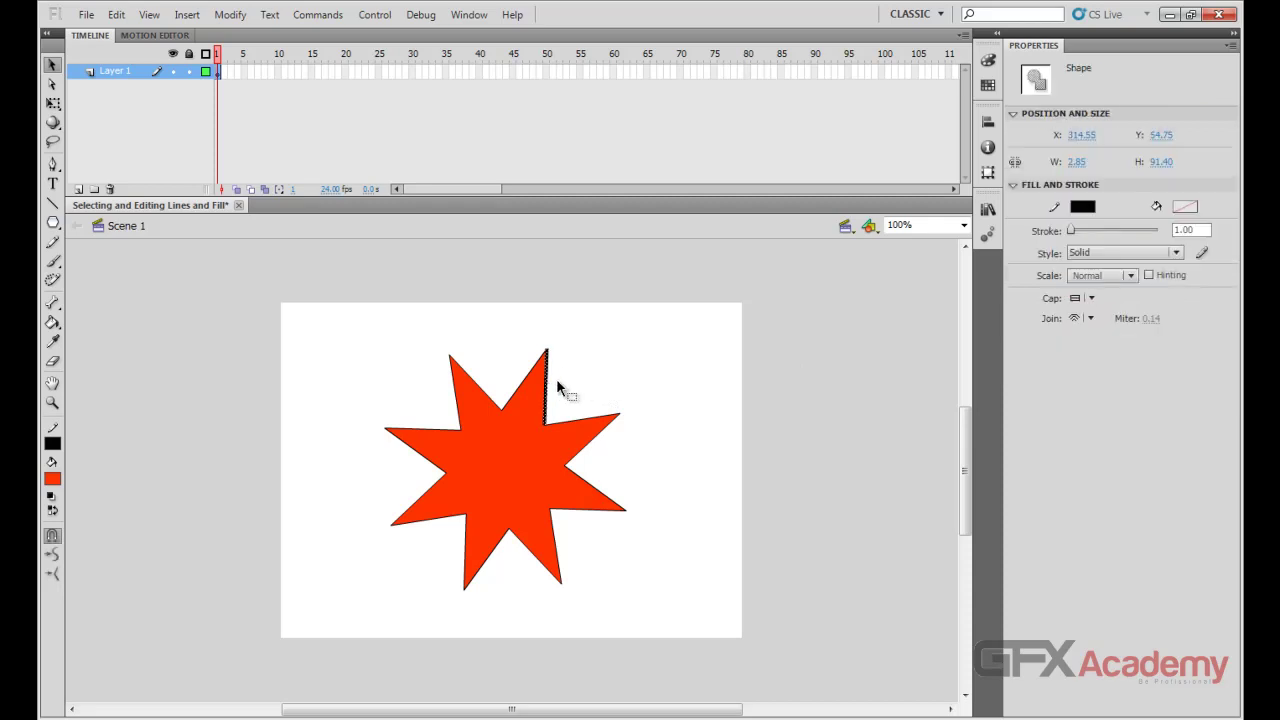
pyautogui.moveTo(550, 390)
pyautogui.mouseDown()
pyautogui.moveTo(580, 371)
pyautogui.moveTo(533, 340)
pyautogui.mouseUp()
pyautogui.click(533, 367)
pyautogui.click(537, 363)
pyautogui.hotkey('ctrl', 'z')
pyautogui.hotkey('ctrl', 'z')
pyautogui.hotkey('ctrl', 'z')
pyautogui.click(567, 395)
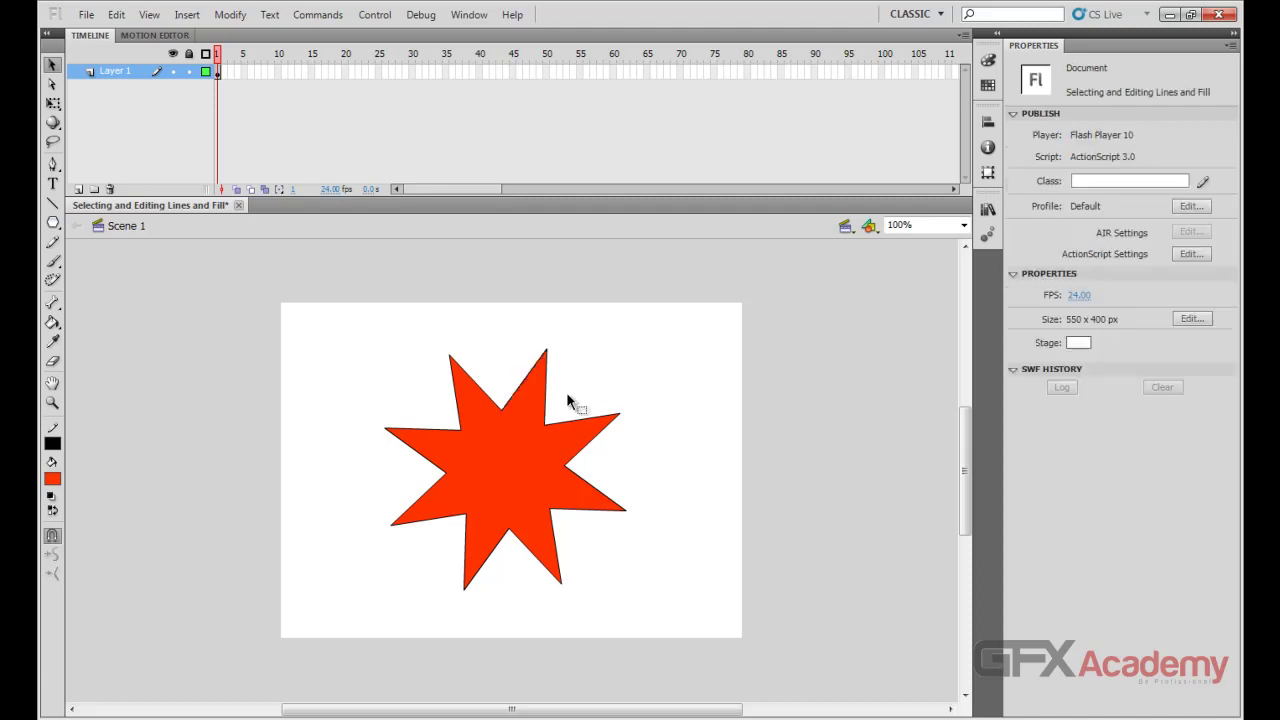
# - Select the star's complete outline, move it off the fill to X about 365, Y about -14, and undo the move
pyautogui.doubleClick(548, 402)
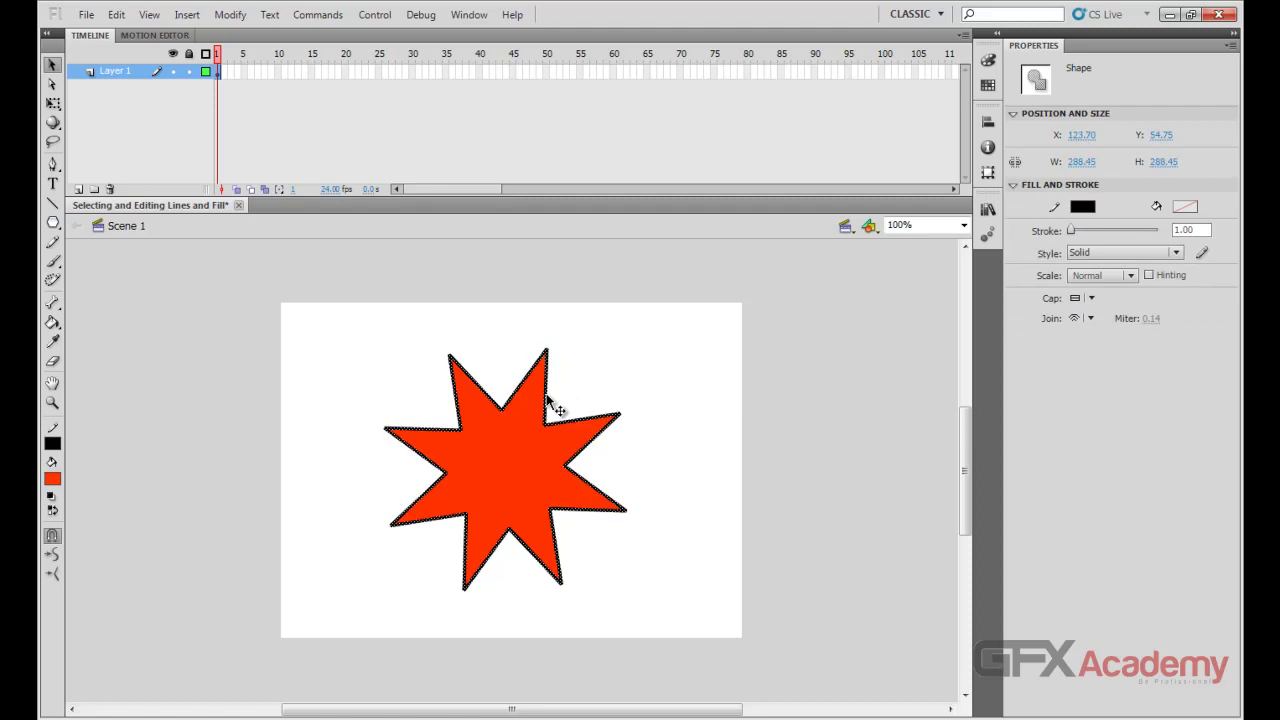
pyautogui.moveTo(486, 396); pyautogui.dragTo(689, 341)
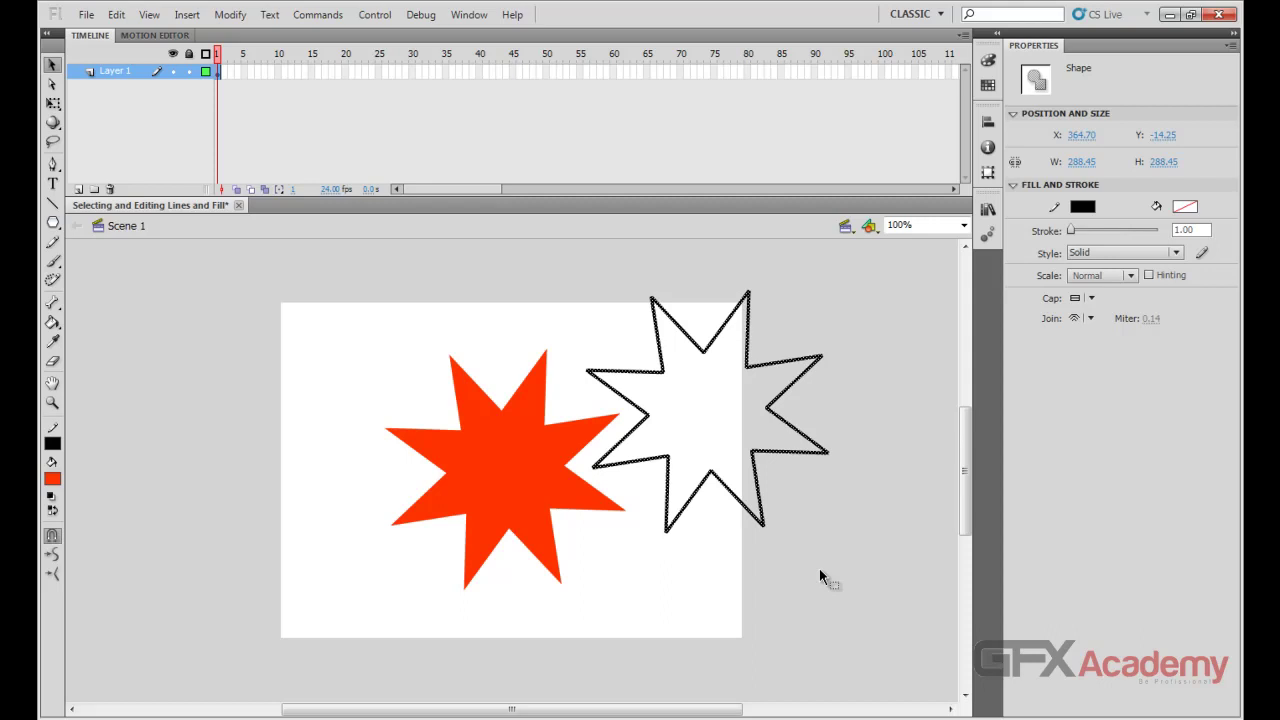
pyautogui.hotkey('ctrl', 'z')
pyautogui.click(648, 377)
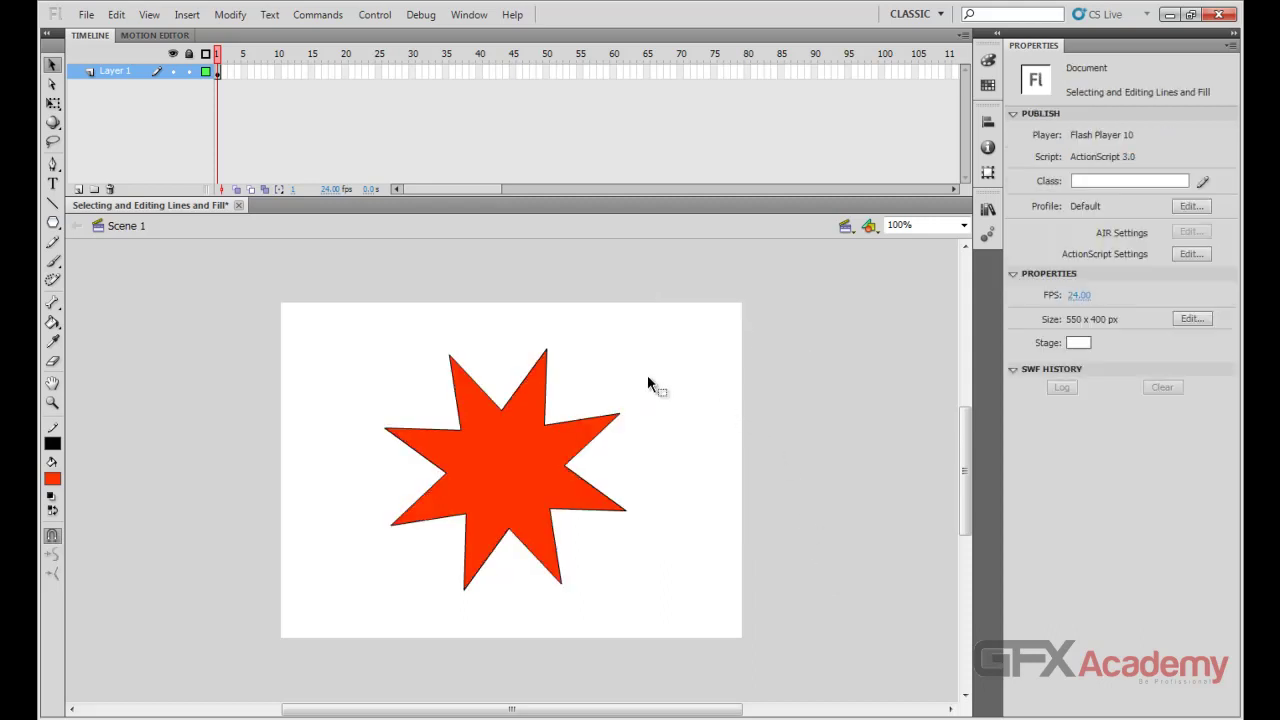
# - Separate the complete outline from the fill again by moving it to X about 374, Y about -6, and deselect it
pyautogui.doubleClick(546, 396)
pyautogui.moveTo(549, 389)
pyautogui.mouseDown()
pyautogui.moveTo(649, 389)
pyautogui.moveTo(766, 354)
pyautogui.mouseUp()
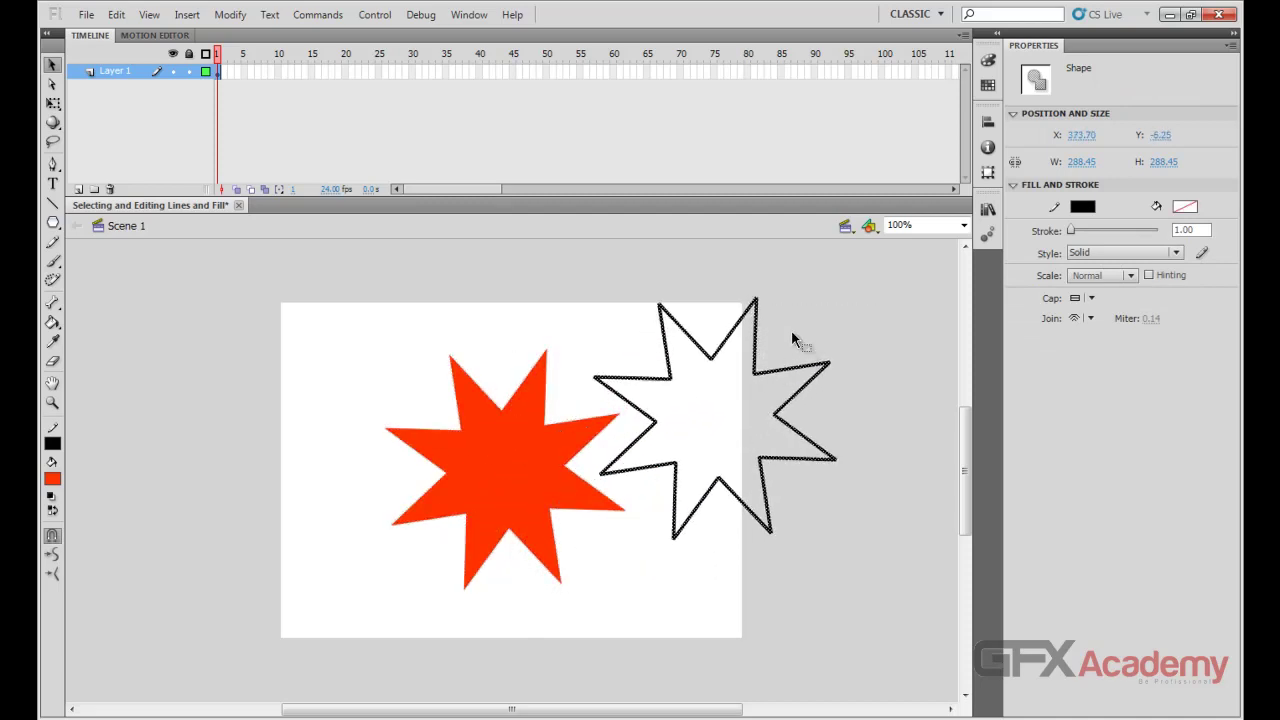
pyautogui.click(790, 332)
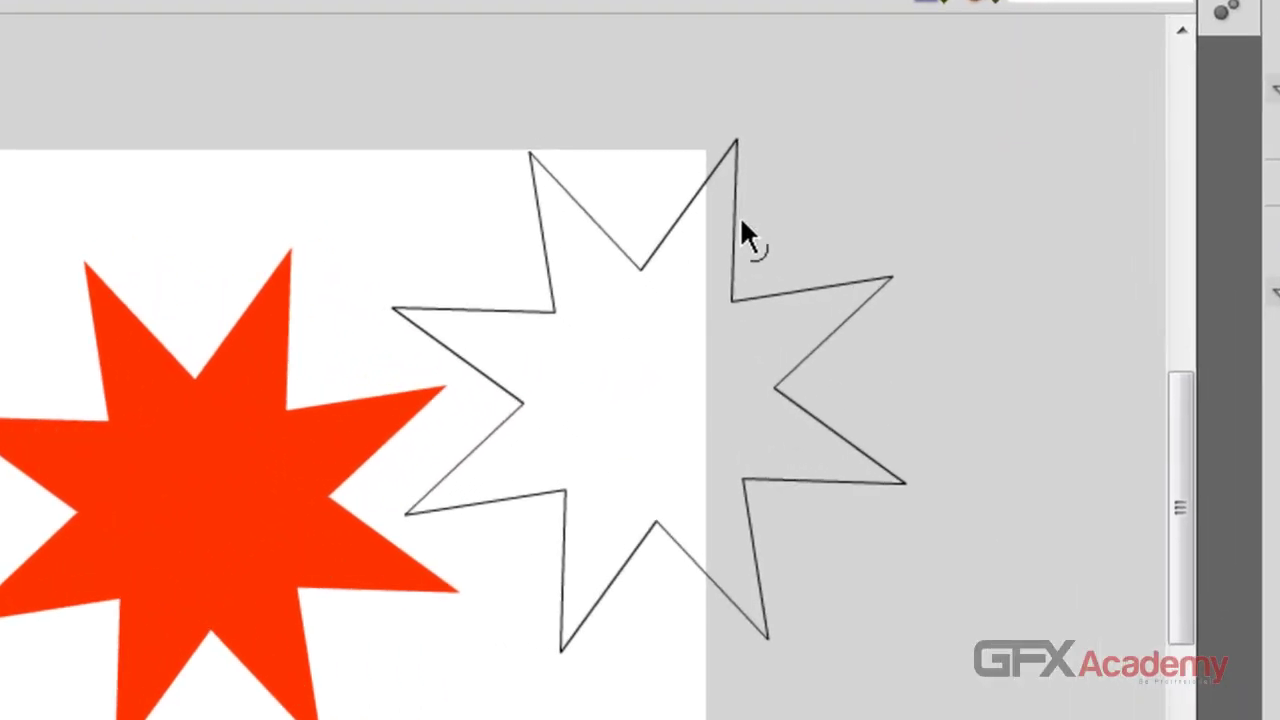
# - Bend one edge of the detached outline's upper tip outward and curve both edges of the fill's right-hand tip
pyautogui.moveTo(740, 216)
pyautogui.mouseDown()
pyautogui.moveTo(757, 215)
pyautogui.moveTo(716, 219)
pyautogui.moveTo(757, 226)
pyautogui.mouseUp()
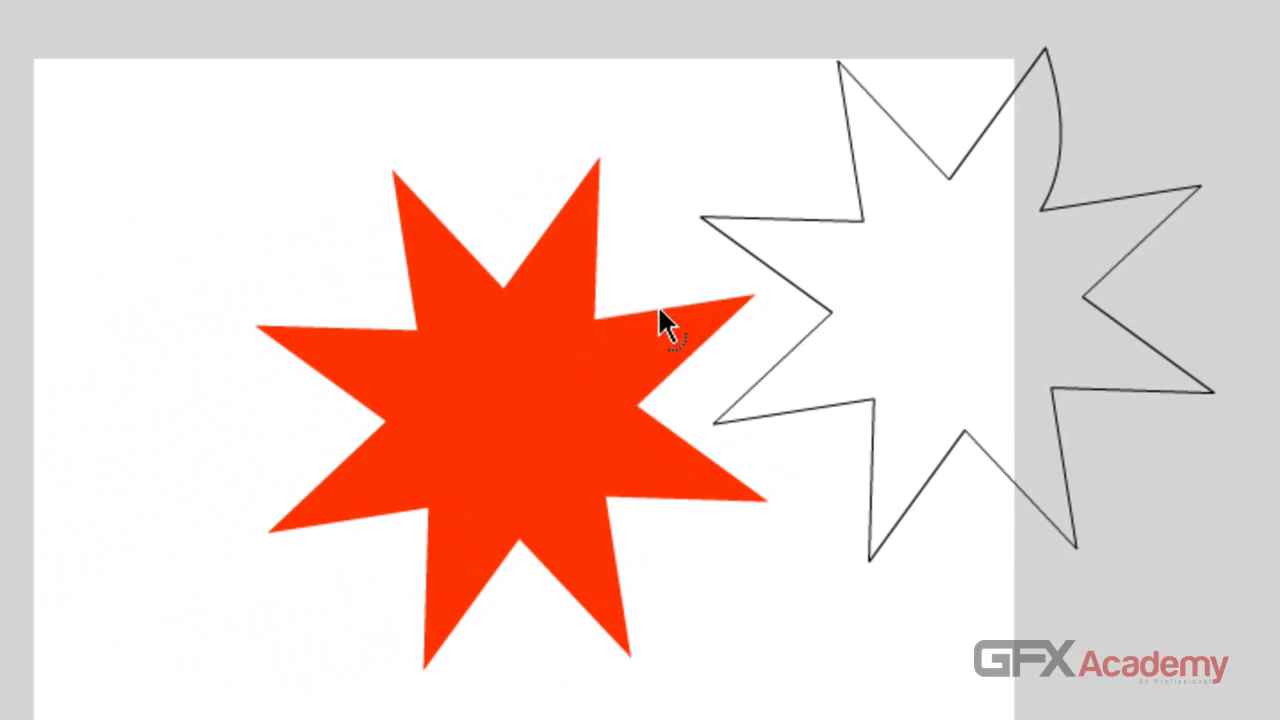
pyautogui.moveTo(658, 306); pyautogui.dragTo(634, 326)
pyautogui.moveTo(674, 372); pyautogui.dragTo(702, 390)
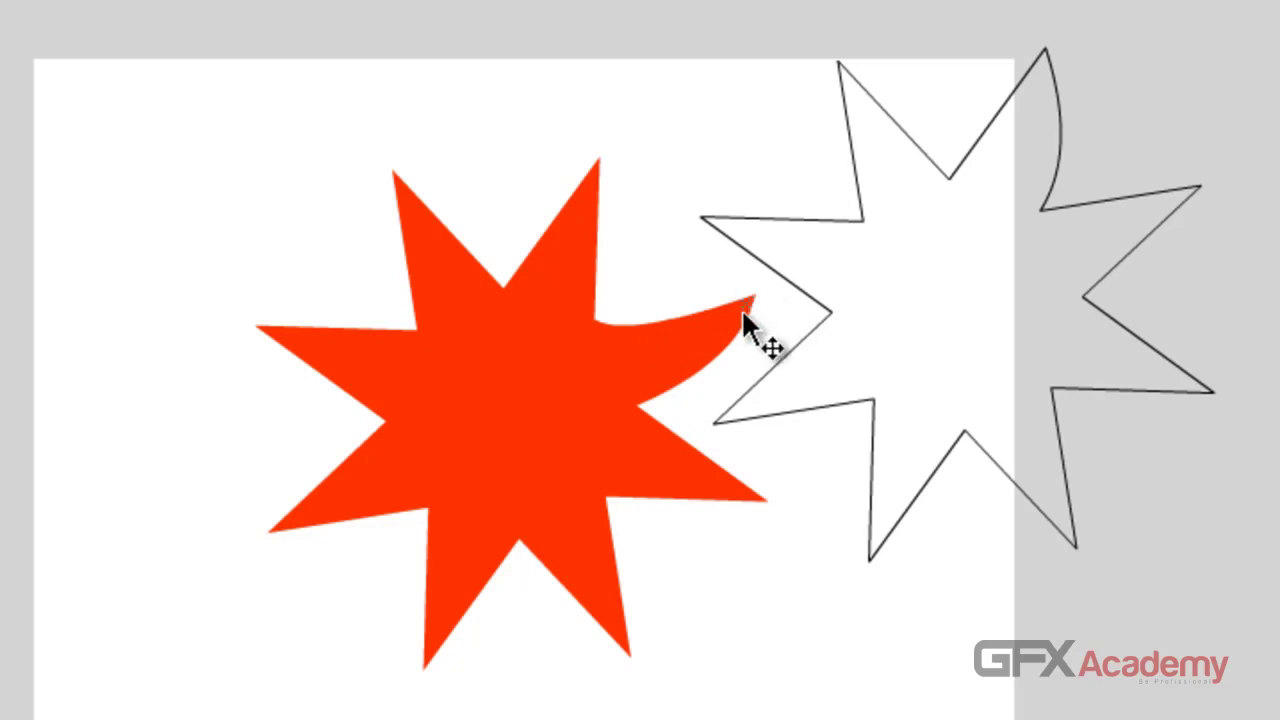
# - Try to move the corner of the fill's curved tip, and undo the edits back to the star with its outline on the fill
pyautogui.hotkey('ctrl', '+')
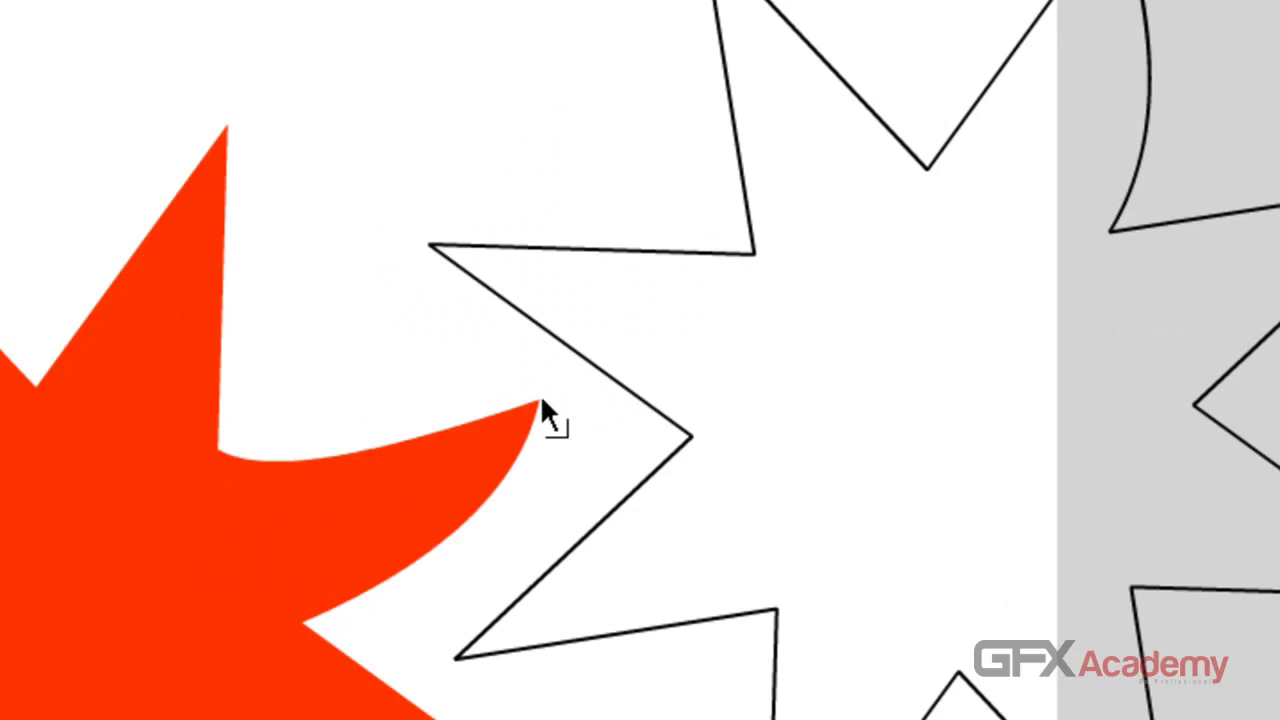
pyautogui.moveTo(540, 400); pyautogui.dragTo(510, 352)
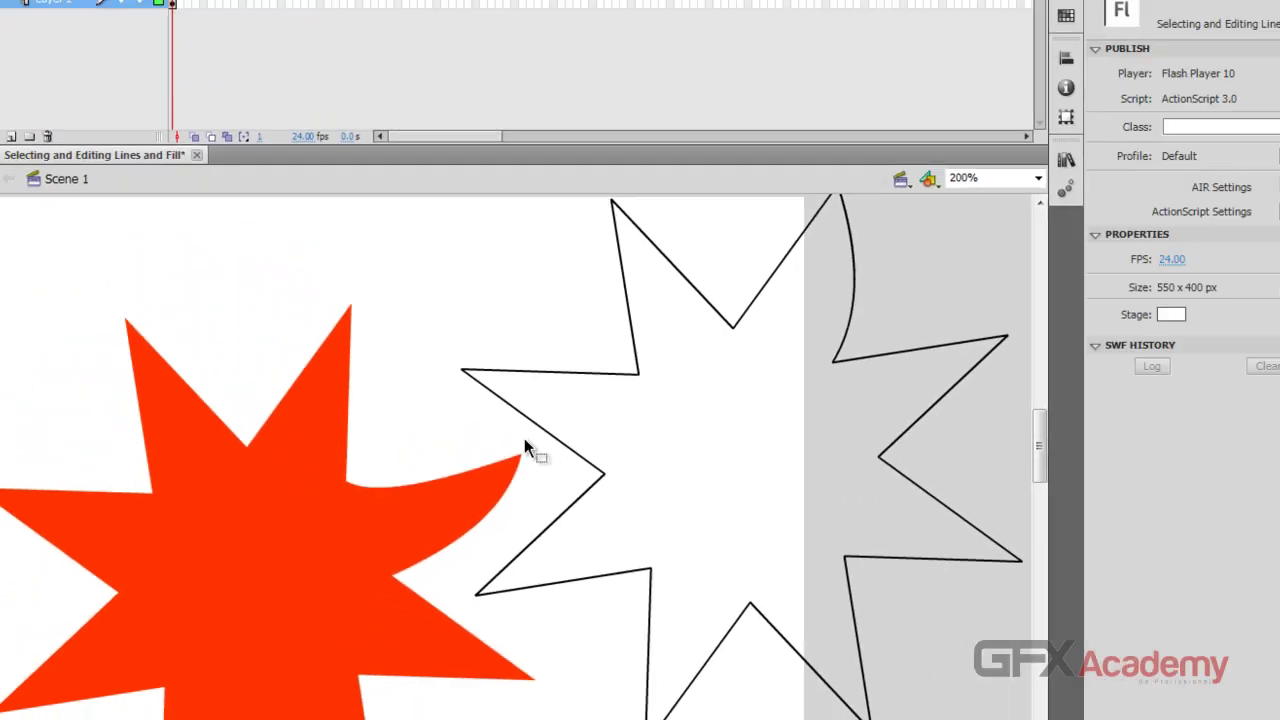
pyautogui.hotkey('ctrl', 'z')
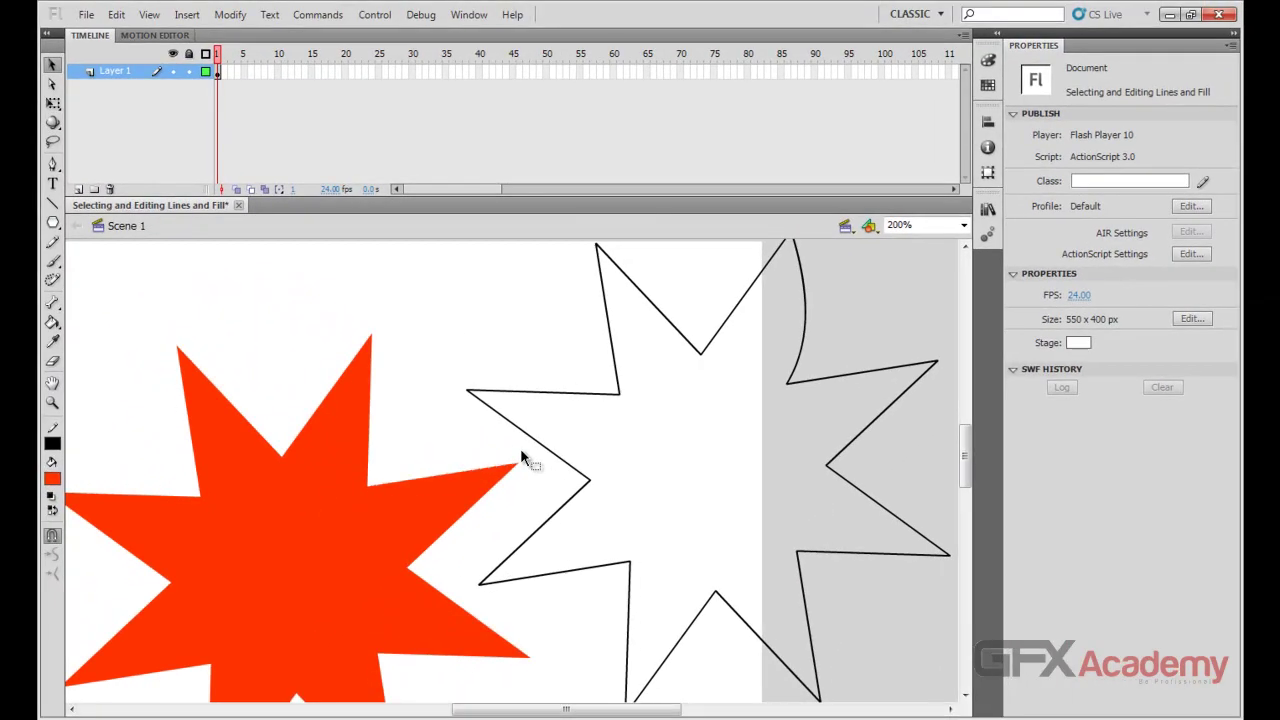
pyautogui.hotkey('ctrl', 'z')
pyautogui.hotkey('ctrl', 'z')
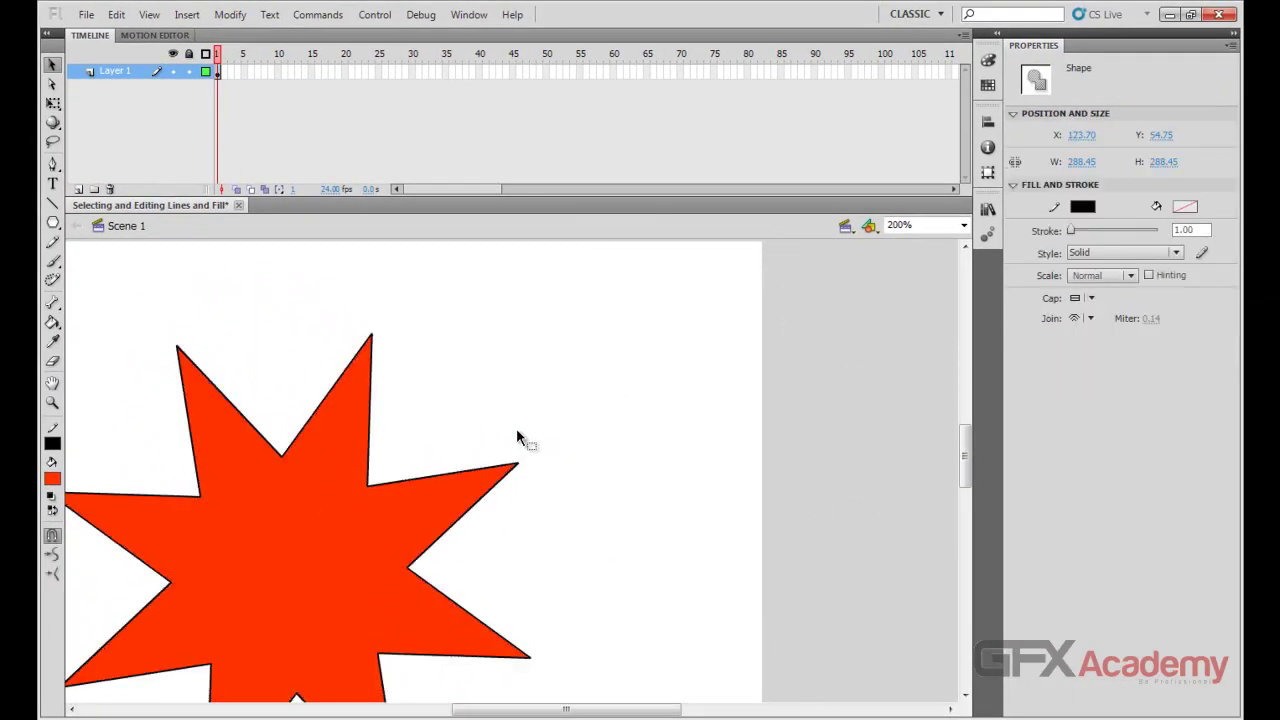
pyautogui.click(516, 438)
# - Stretch the star's upper-right tip outward by moving its corner point up and to the right
pyautogui.click(311, 532)
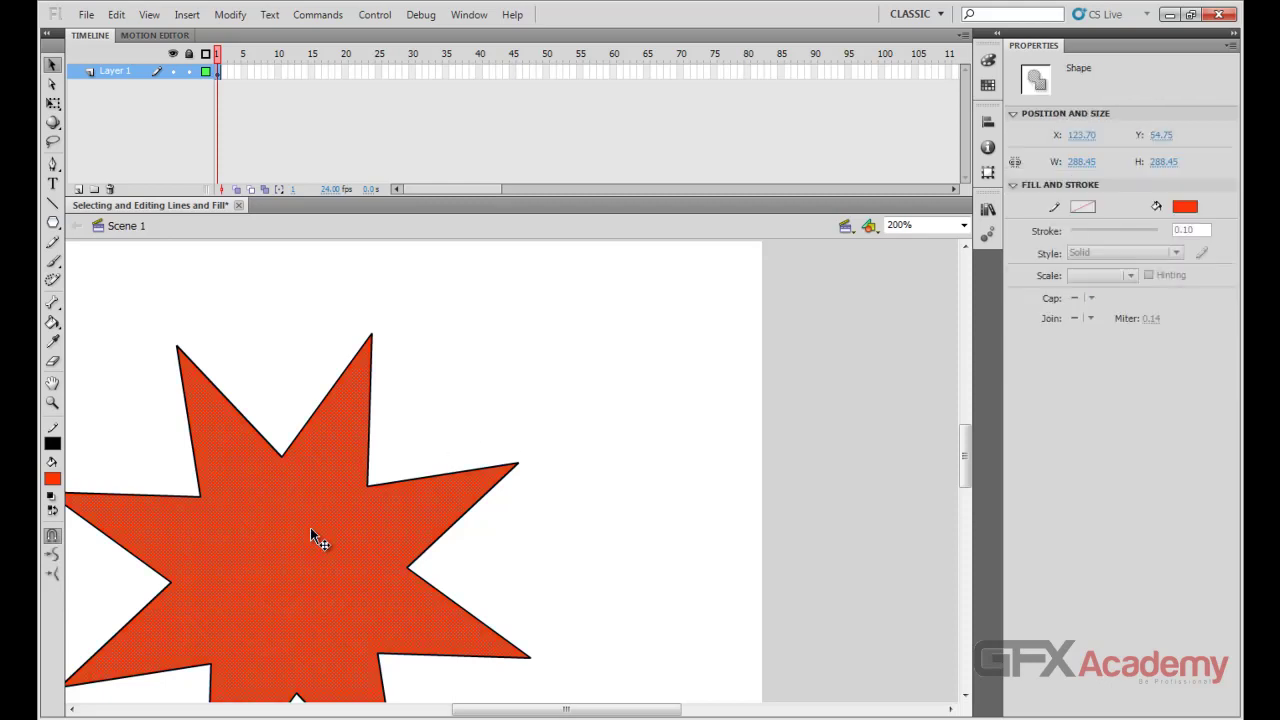
pyautogui.hotkey('ctrl', '-')
pyautogui.hotkey('ctrl', '=')
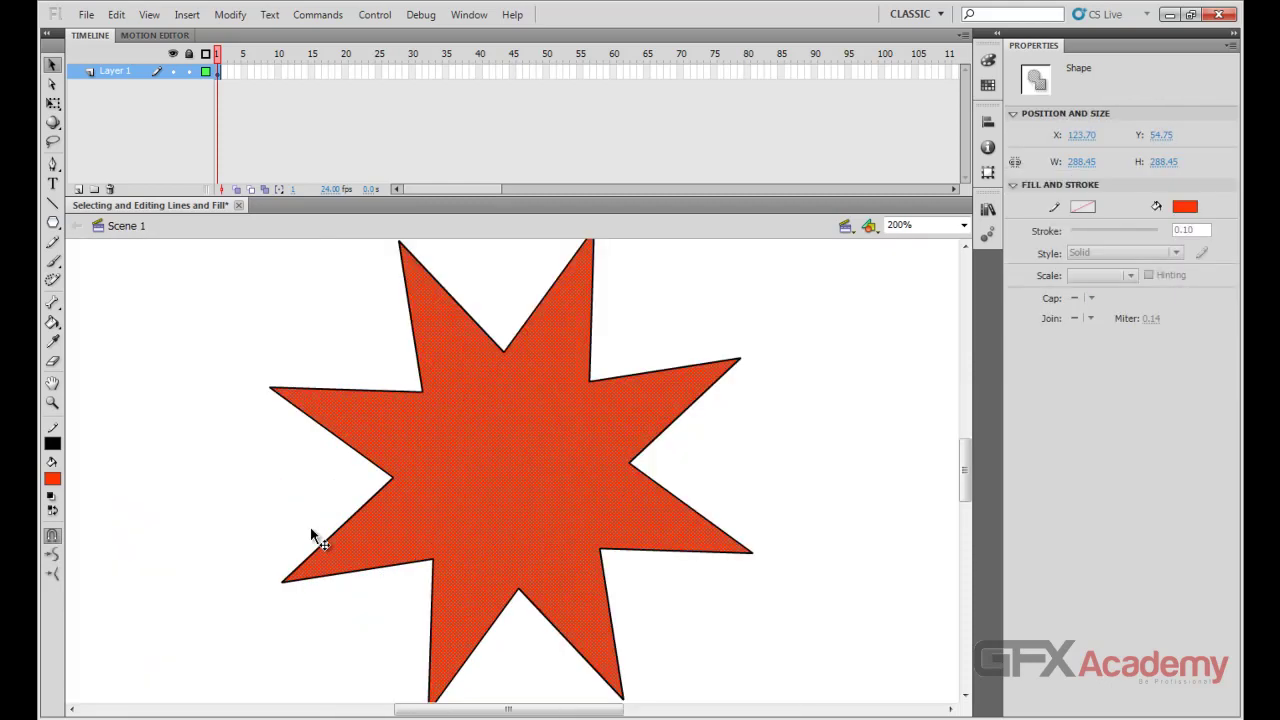
pyautogui.click(771, 392)
pyautogui.scroll(4, 879, 391)
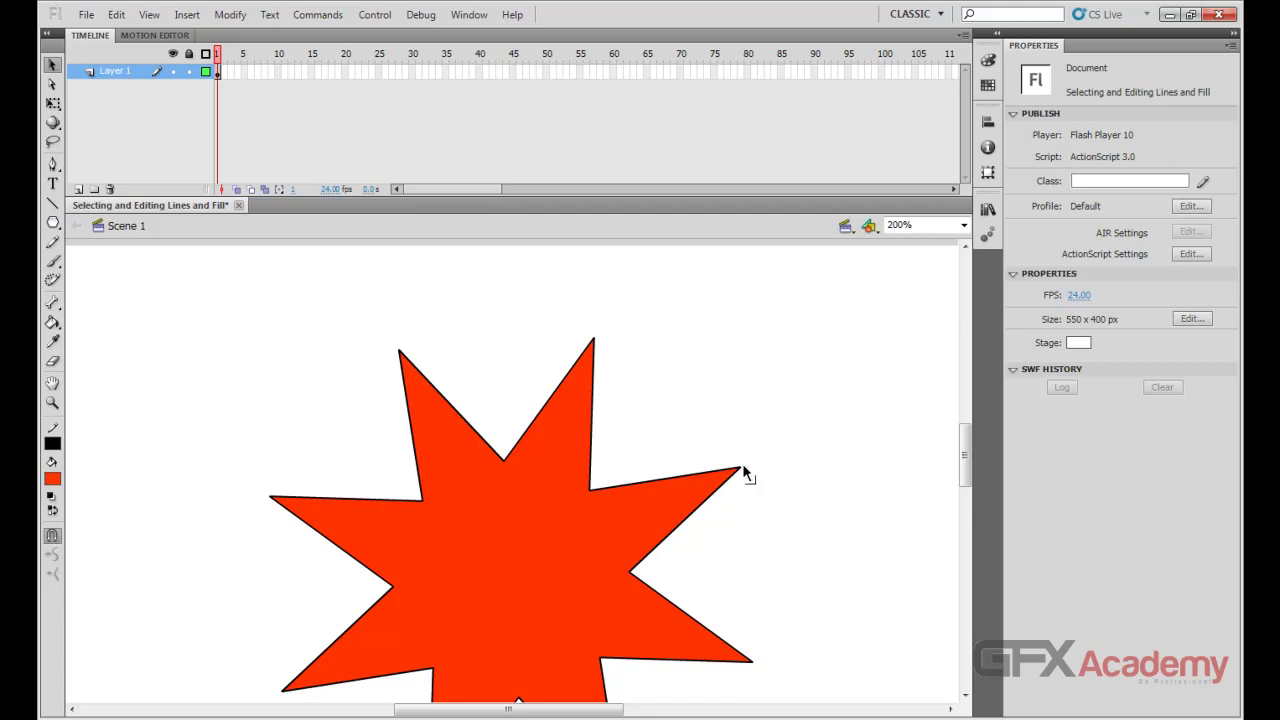
pyautogui.moveTo(746, 467); pyautogui.dragTo(859, 397)
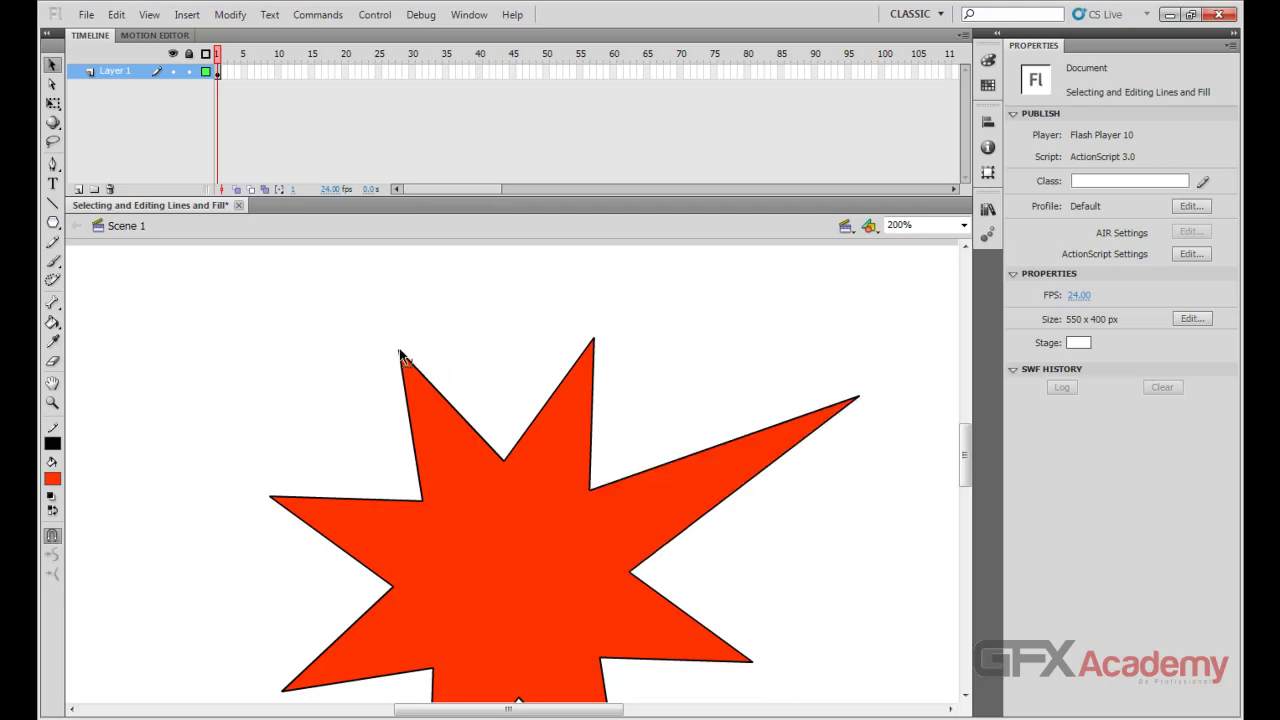
# - Extend the star's upper-left tip outward and bend both of its edges into a rounded lobe
pyautogui.moveTo(398, 352); pyautogui.dragTo(368, 310)
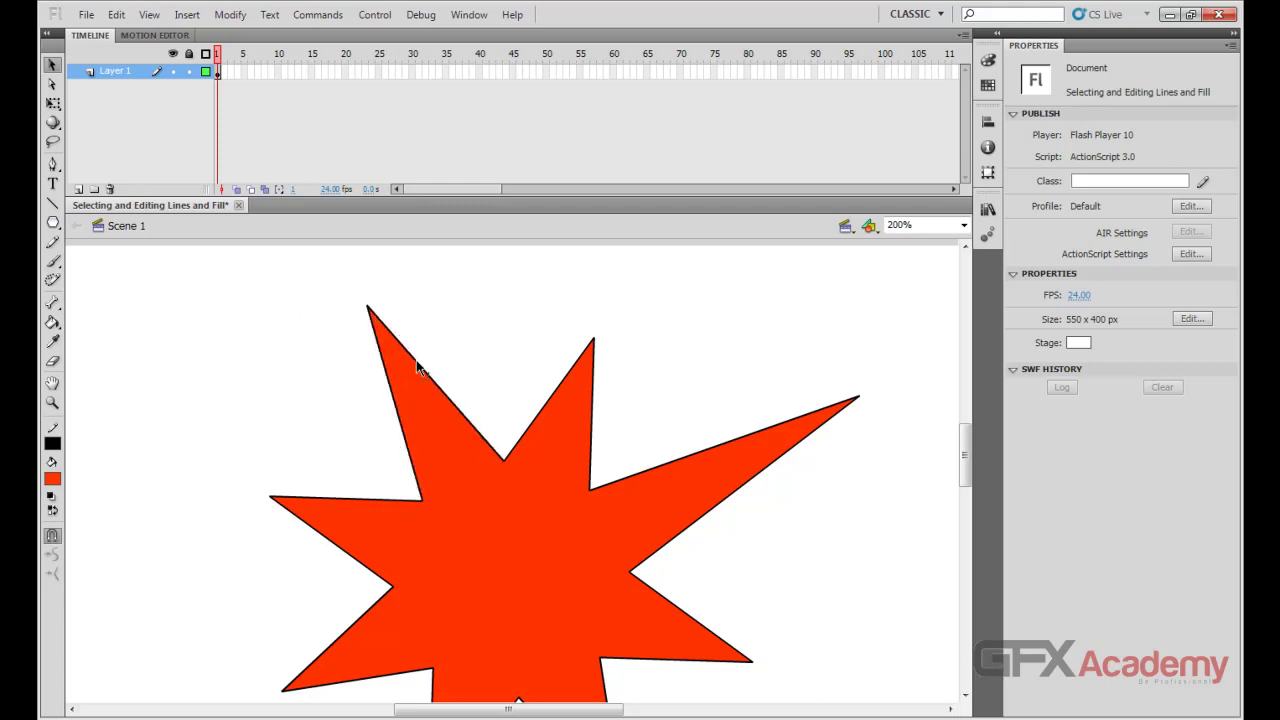
pyautogui.moveTo(439, 382); pyautogui.dragTo(491, 343)
pyautogui.moveTo(394, 407); pyautogui.dragTo(335, 422)
# - Move the reshaped star's fill away from its outline to X about 182, Y about 92, and undo the move
pyautogui.click(436, 393)
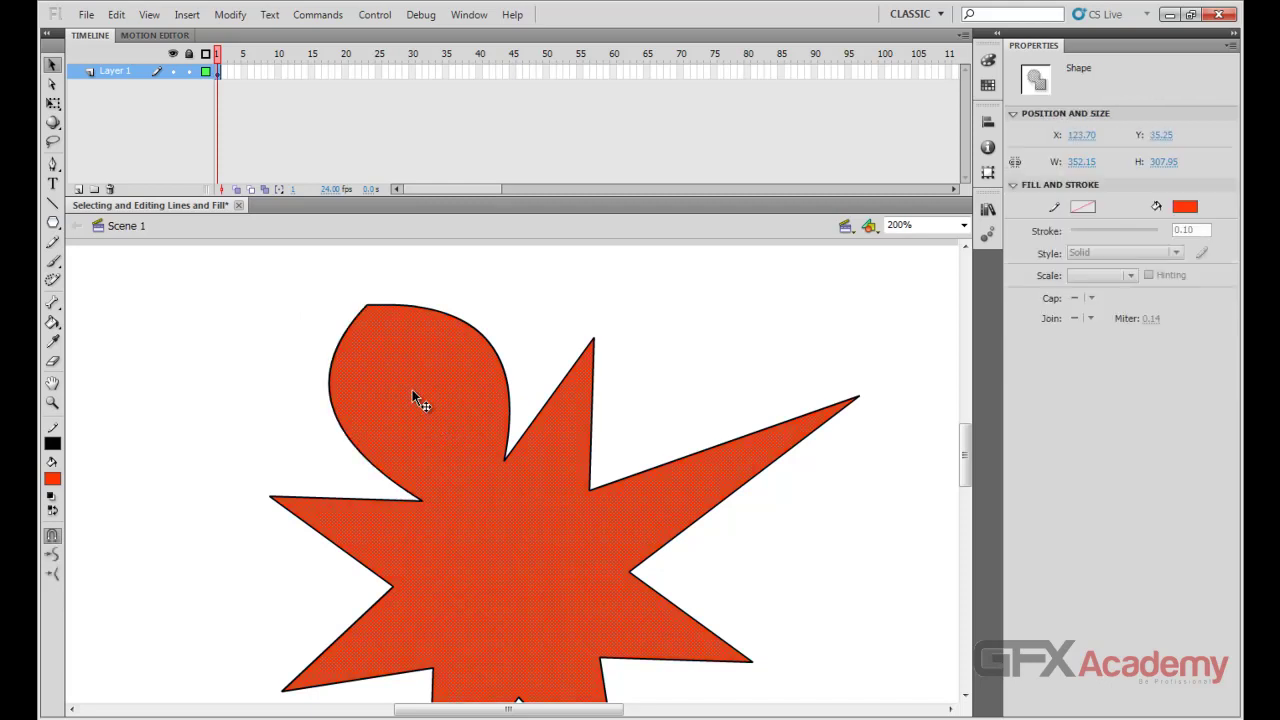
pyautogui.moveTo(412, 389); pyautogui.dragTo(506, 476)
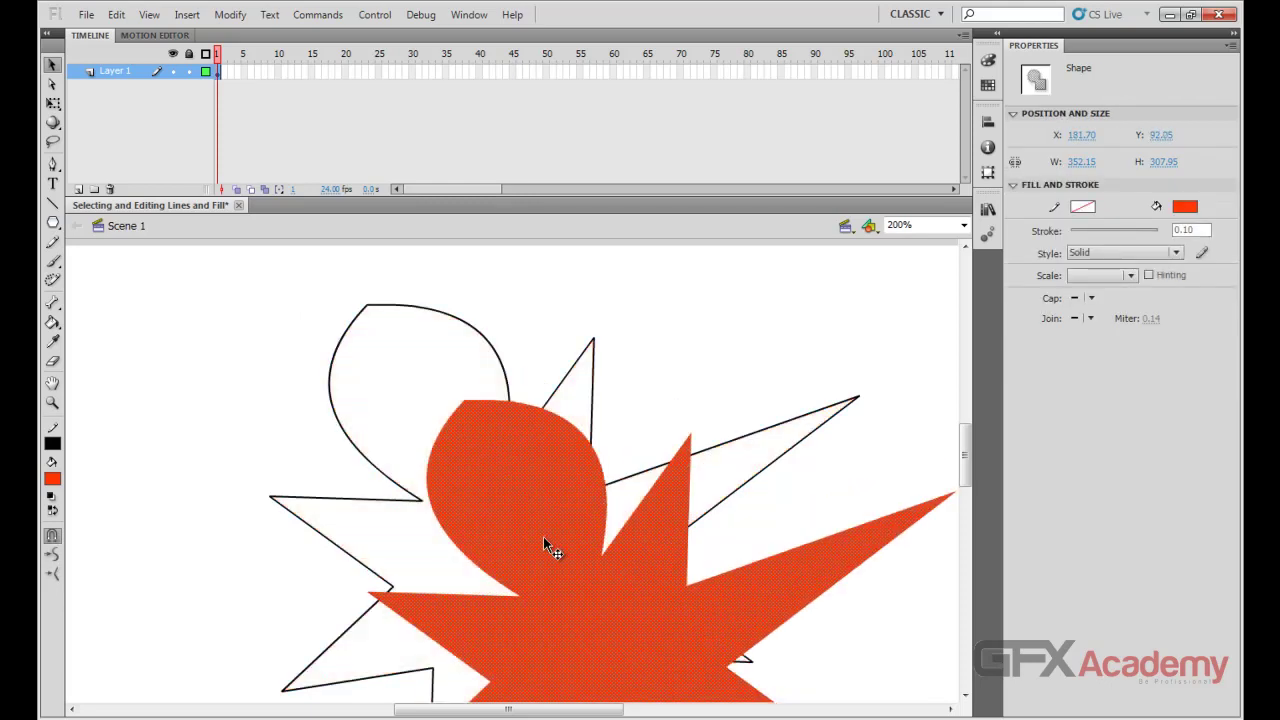
pyautogui.hotkey('ctrl', 'z')
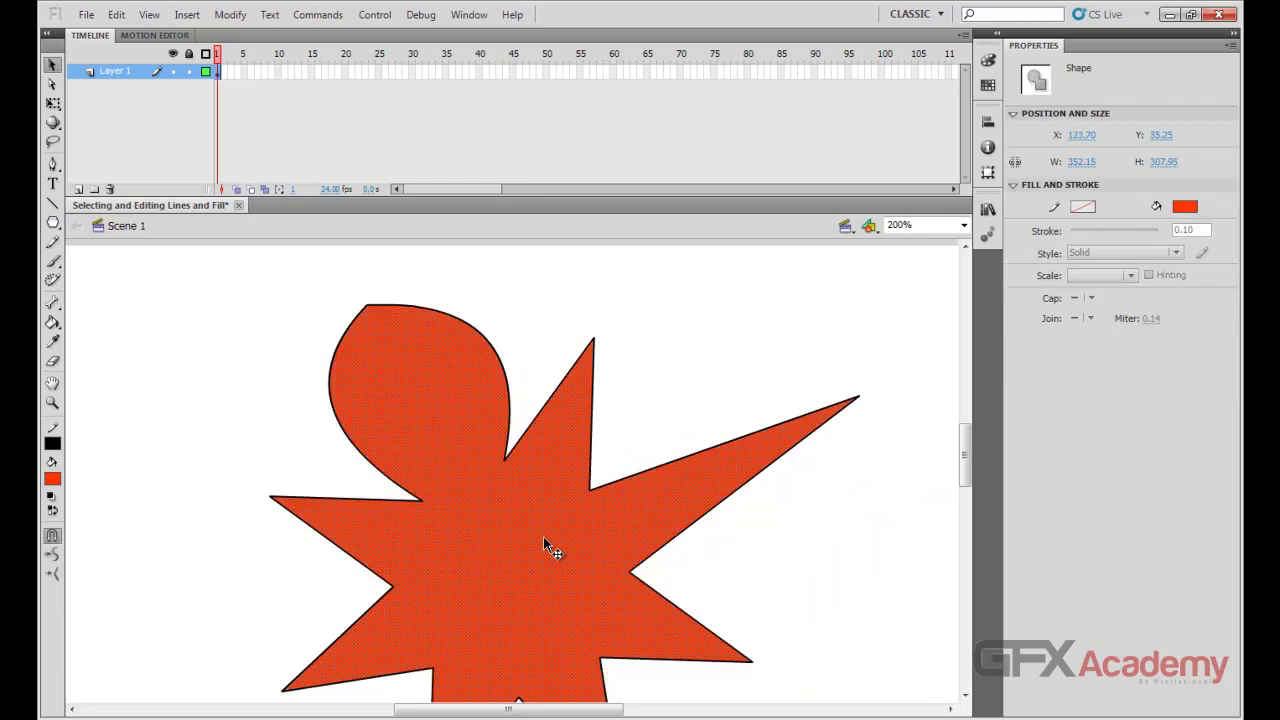
# - Deselect the fill and bend the upper edge of the star's long upper-right tip into an S-shaped curve
pyautogui.click(643, 350)
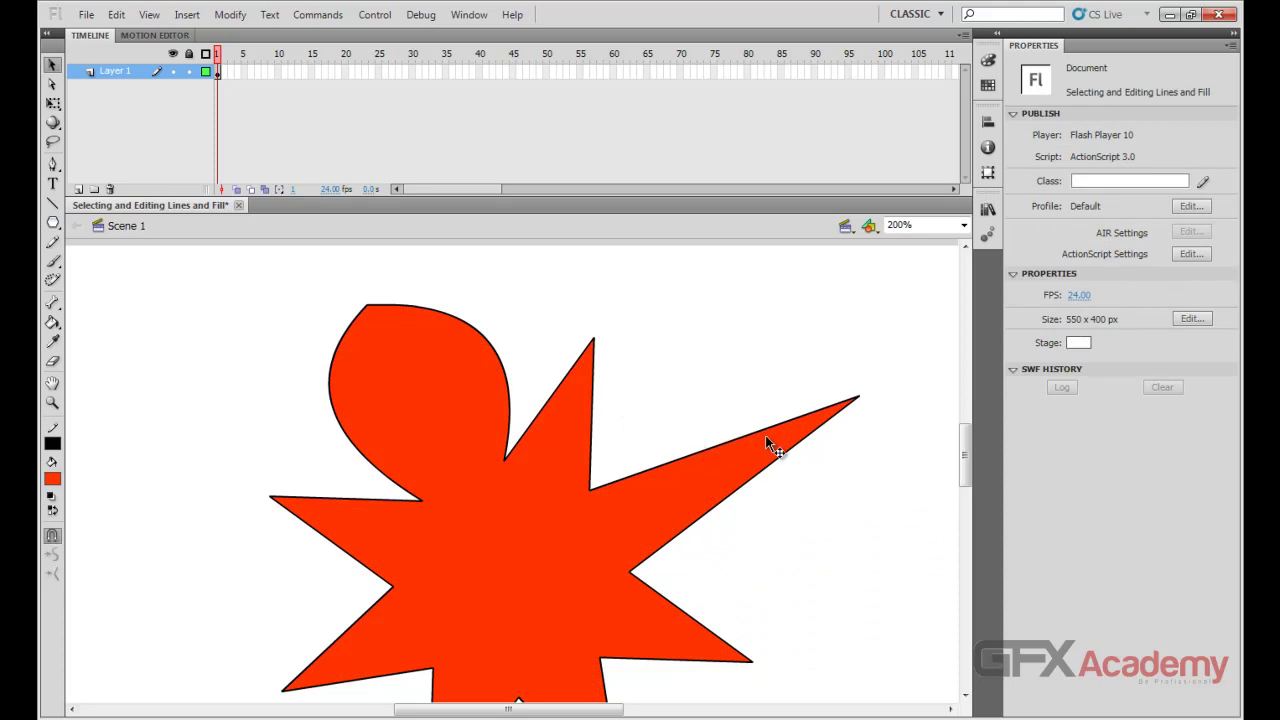
pyautogui.moveTo(716, 442); pyautogui.dragTo(703, 412)
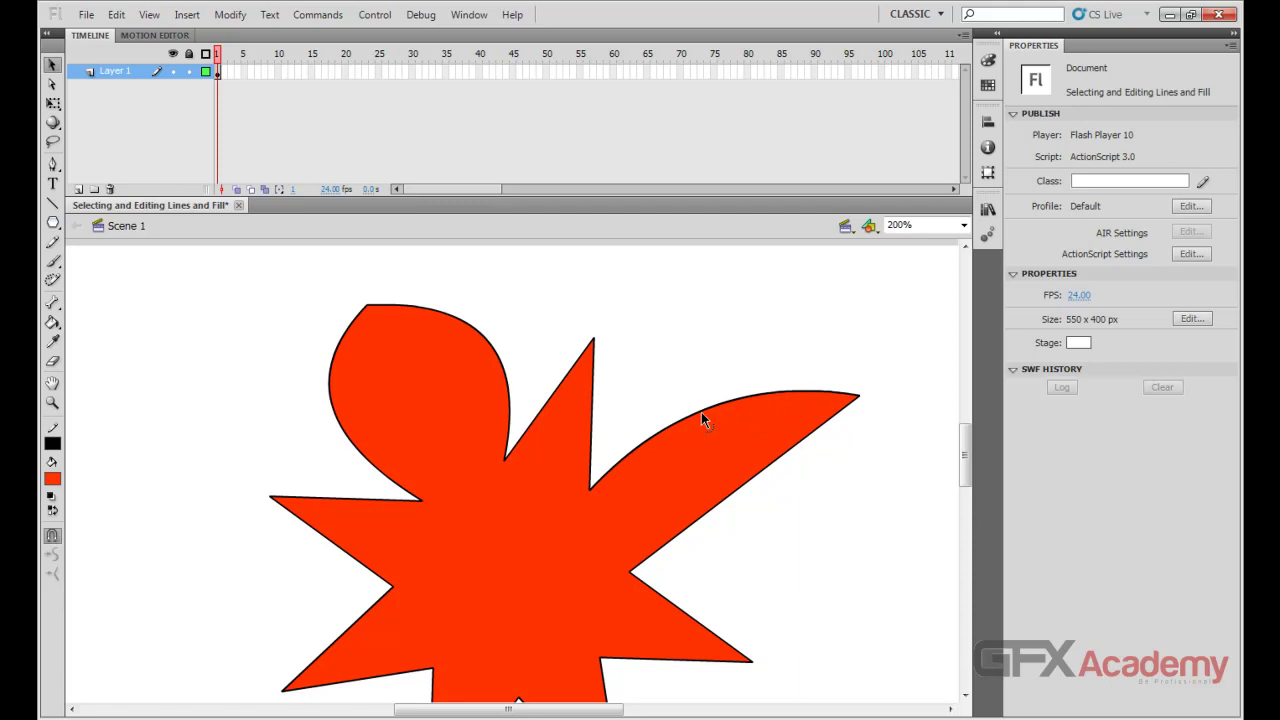
pyautogui.moveTo(701, 412)
pyautogui.mouseDown()
pyautogui.moveTo(711, 462)
pyautogui.moveTo(706, 411)
pyautogui.mouseUp()
pyautogui.click(698, 412)
pyautogui.click(690, 417)
pyautogui.moveTo(702, 412); pyautogui.dragTo(656, 504)
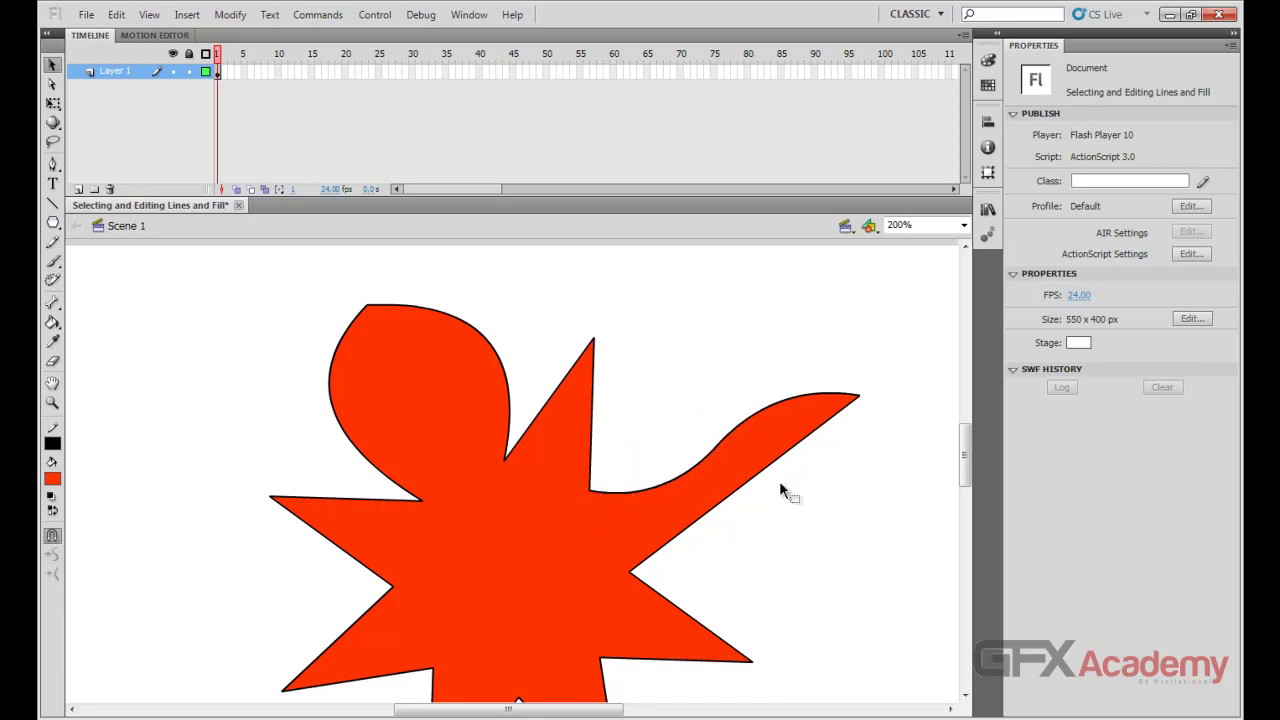
# - Pull a new corner out of the long tip's lower edge and curve the outline segments on both sides of it
pyautogui.moveTo(739, 491); pyautogui.dragTo(790, 555)
pyautogui.moveTo(823, 481); pyautogui.dragTo(786, 472)
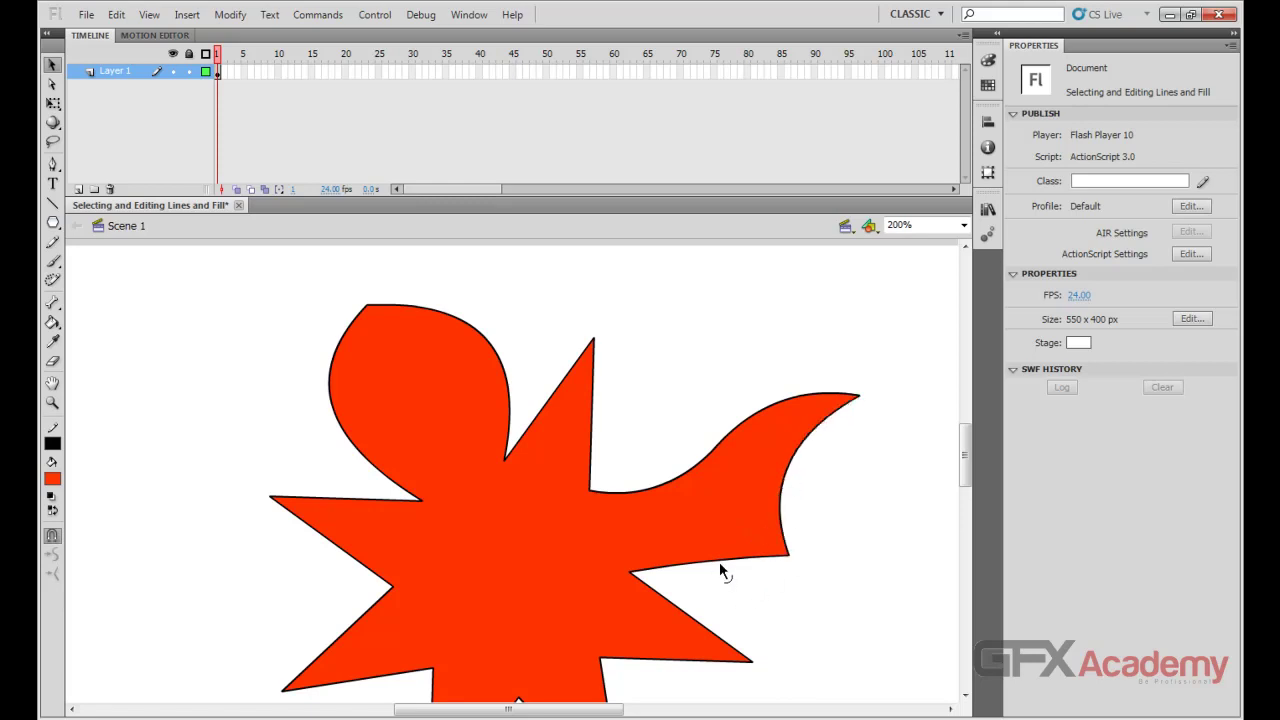
pyautogui.moveTo(719, 571); pyautogui.dragTo(734, 594)
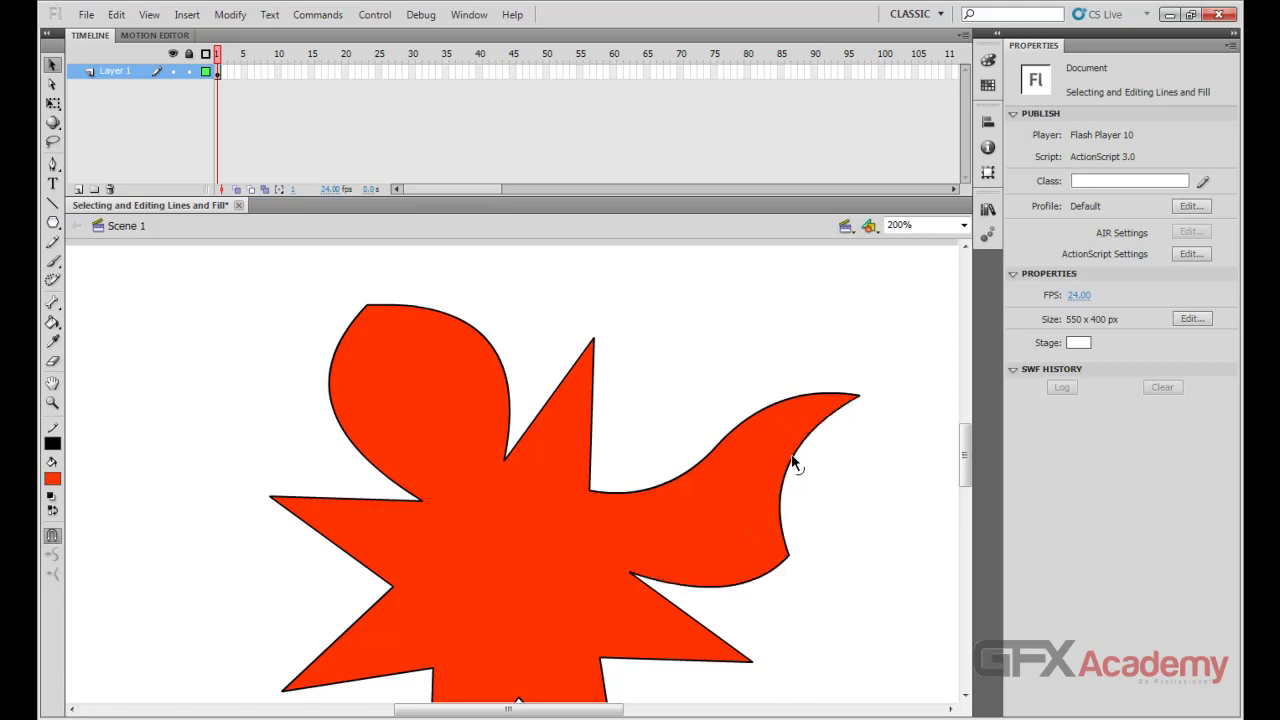
pyautogui.moveTo(792, 458)
pyautogui.mouseDown()
pyautogui.moveTo(851, 479)
pyautogui.moveTo(867, 505)
pyautogui.moveTo(786, 466)
pyautogui.mouseUp()
pyautogui.moveTo(966, 443); pyautogui.dragTo(965, 455)
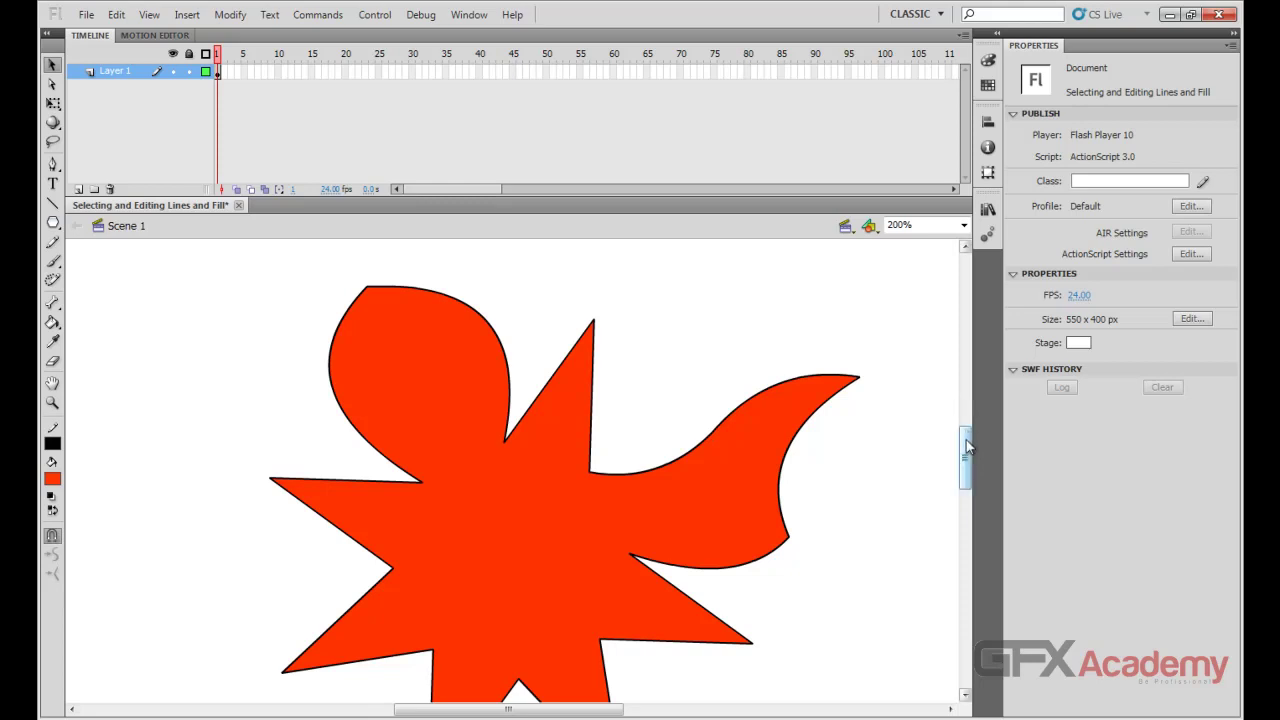
pyautogui.moveTo(967, 452); pyautogui.dragTo(967, 441)
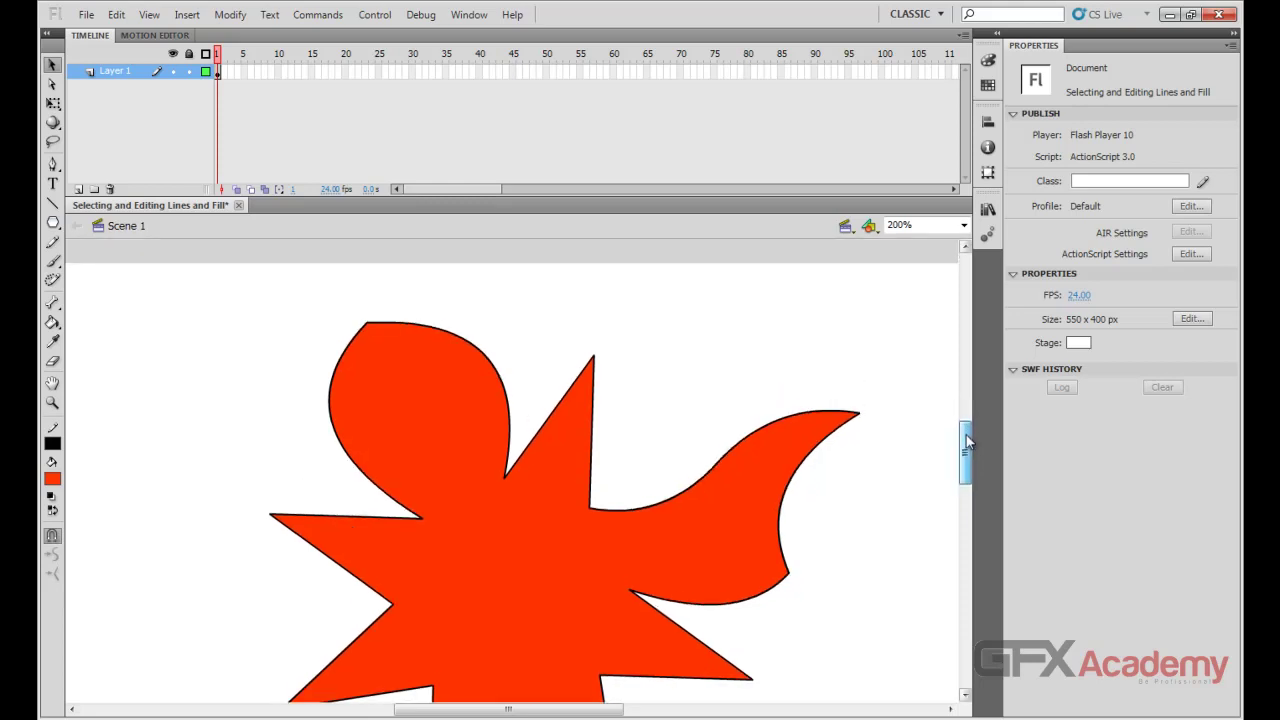
pyautogui.moveTo(967, 443); pyautogui.dragTo(967, 450)
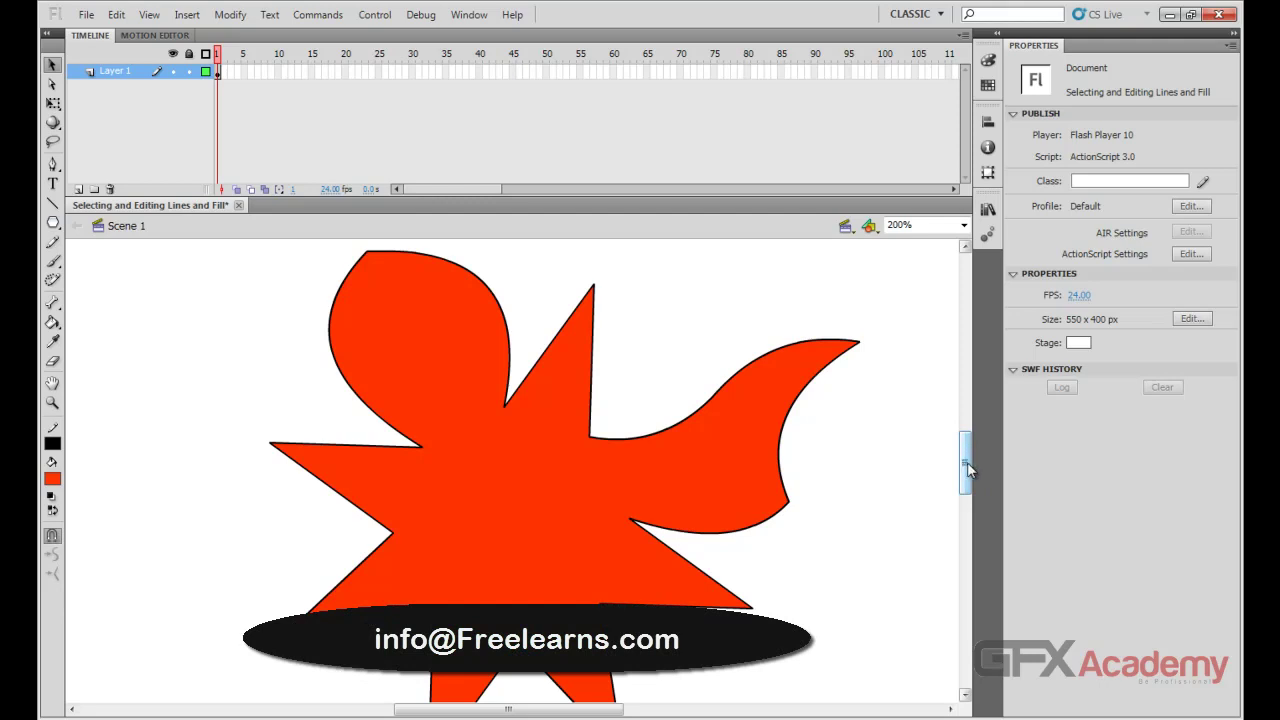
pyautogui.scroll(1, 967, 457)
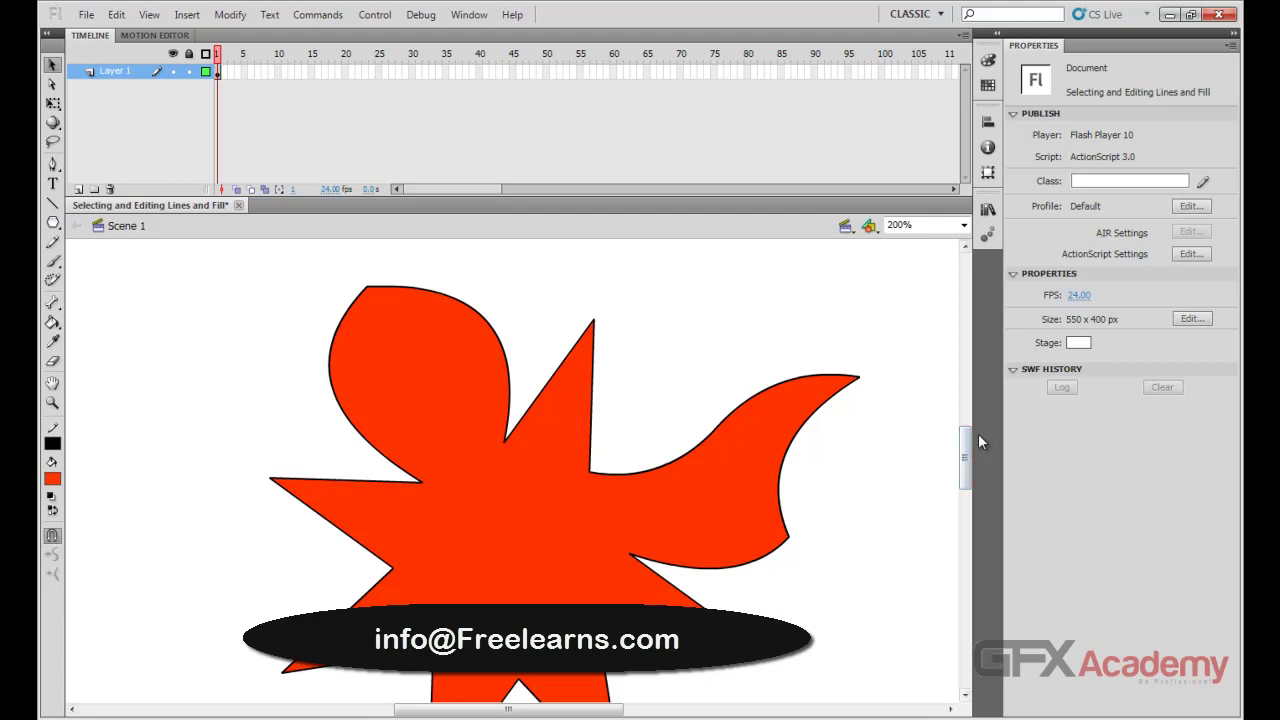
# - Move the long tip's end point inward and down, and bulge its upper and right edges outward into a rounded lobe
pyautogui.hotkey('ctrl', 'z')
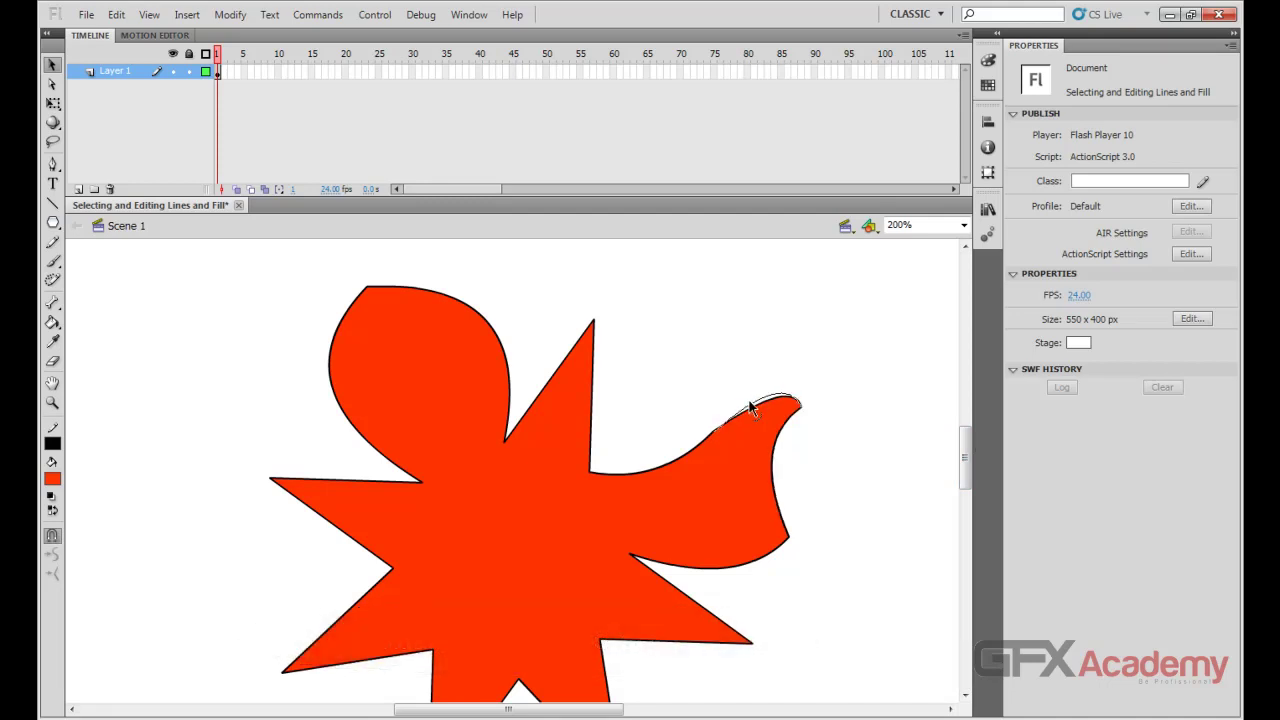
pyautogui.moveTo(751, 406); pyautogui.dragTo(744, 404)
pyautogui.moveTo(801, 404); pyautogui.dragTo(818, 421)
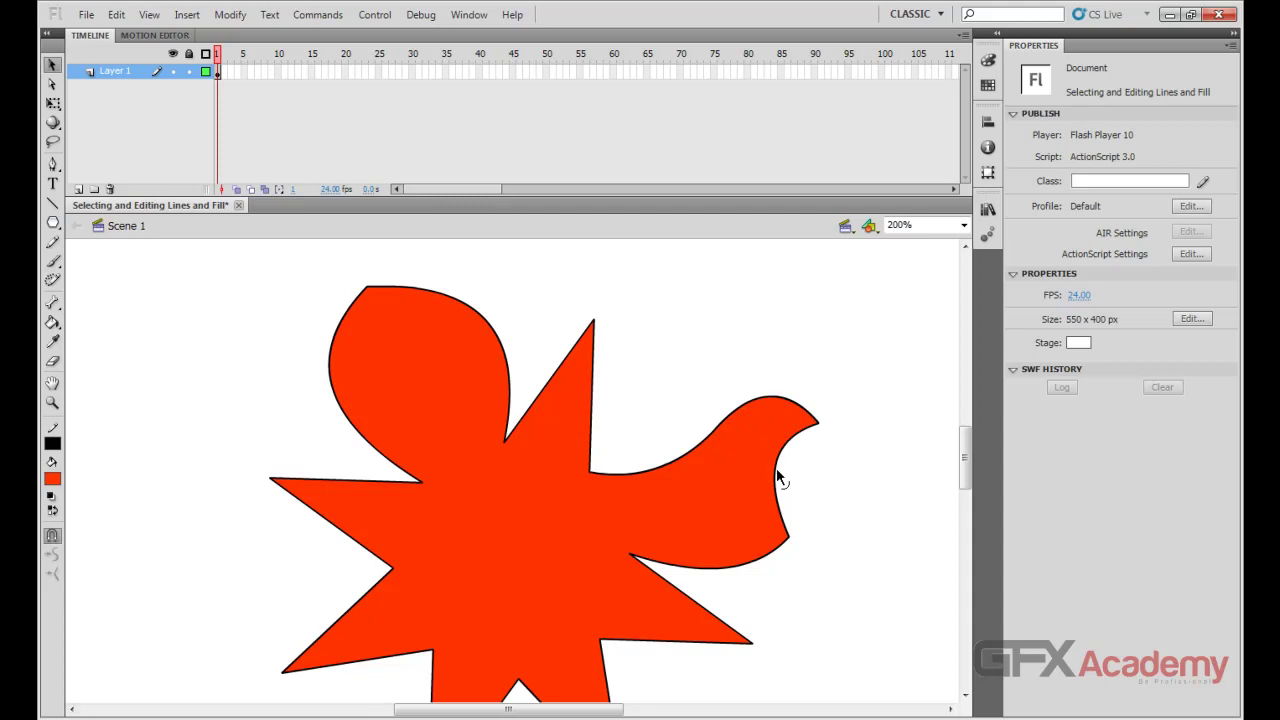
pyautogui.moveTo(780, 469); pyautogui.dragTo(797, 480)
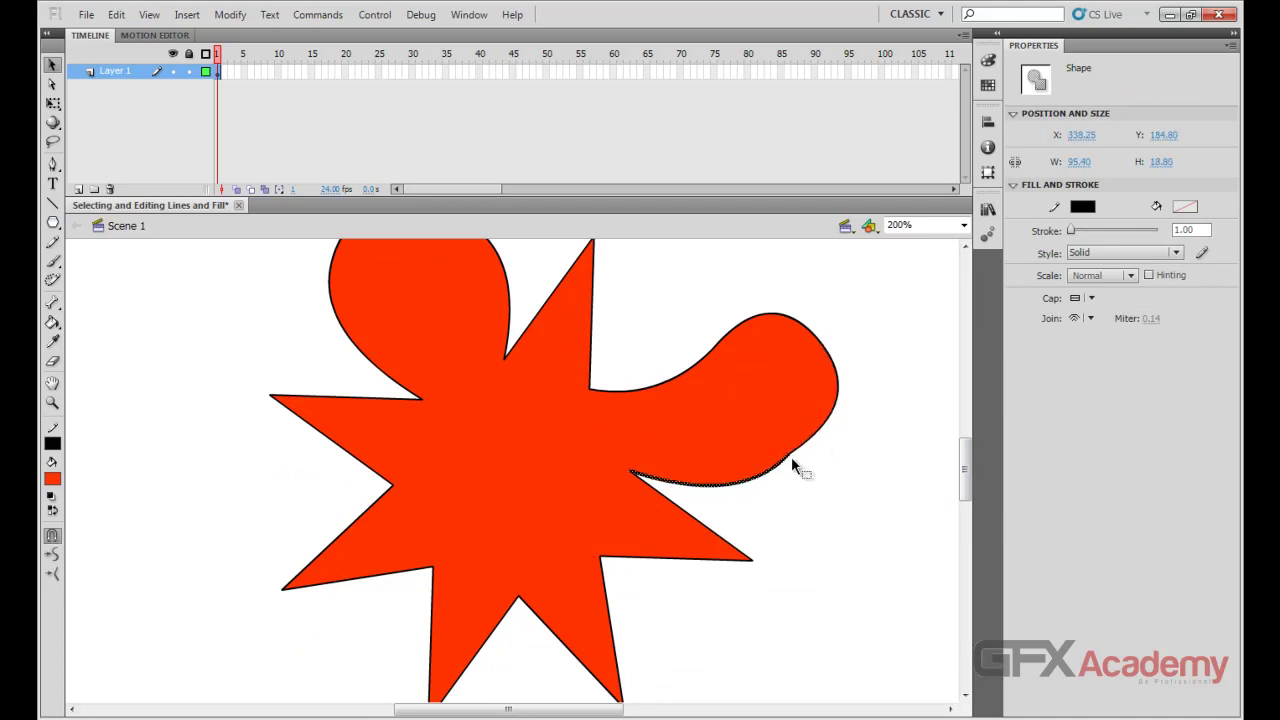
# - Select the right lobe's side and lower outline segments in turn to examine where they meet
pyautogui.click(803, 449)
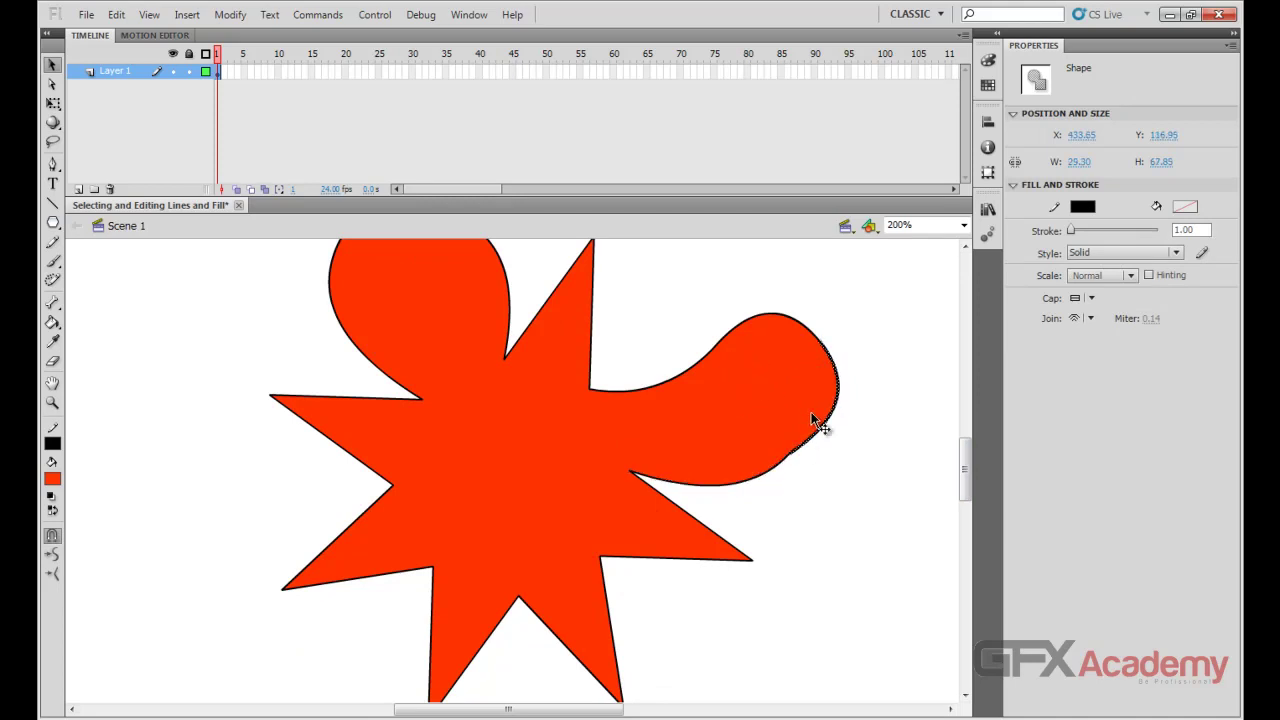
pyautogui.click(796, 461)
pyautogui.click(801, 449)
pyautogui.click(790, 462)
# - Bend the right lobe's side and upper edges inward into shallow curves with sharp corners, and deselect the outline
pyautogui.moveTo(840, 384); pyautogui.dragTo(792, 385)
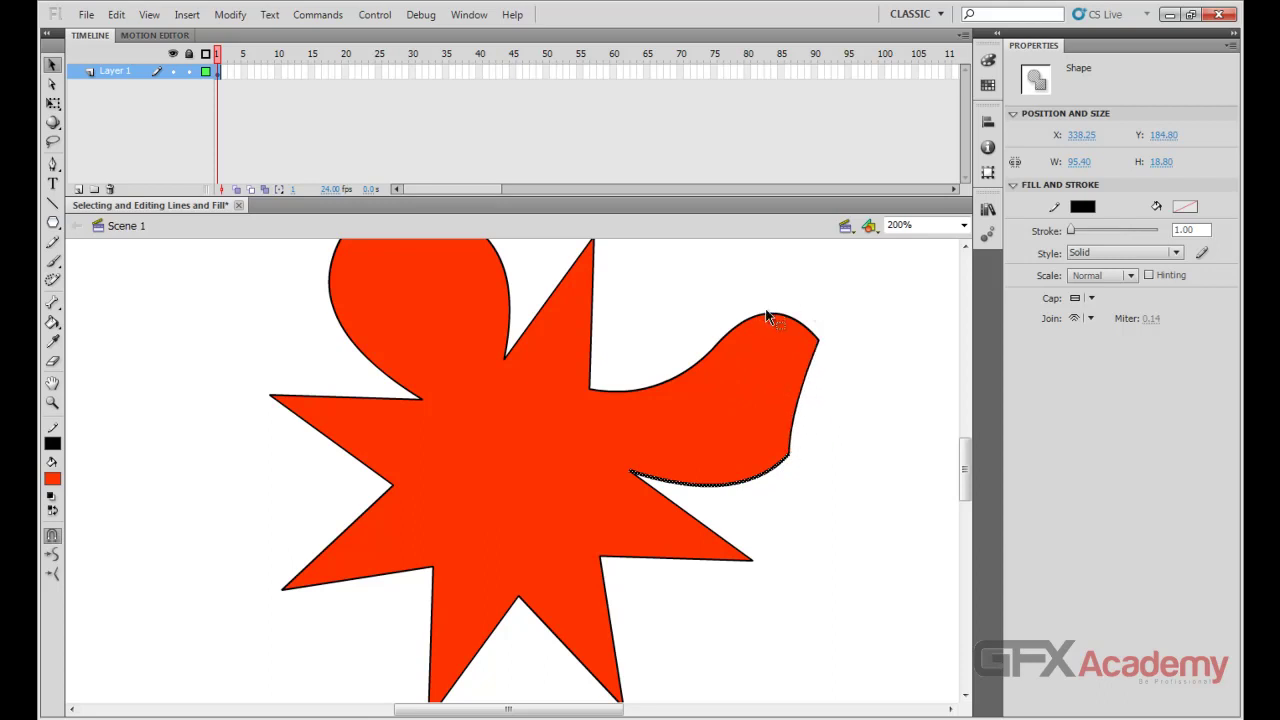
pyautogui.moveTo(763, 340); pyautogui.dragTo(764, 352)
pyautogui.click(833, 451)
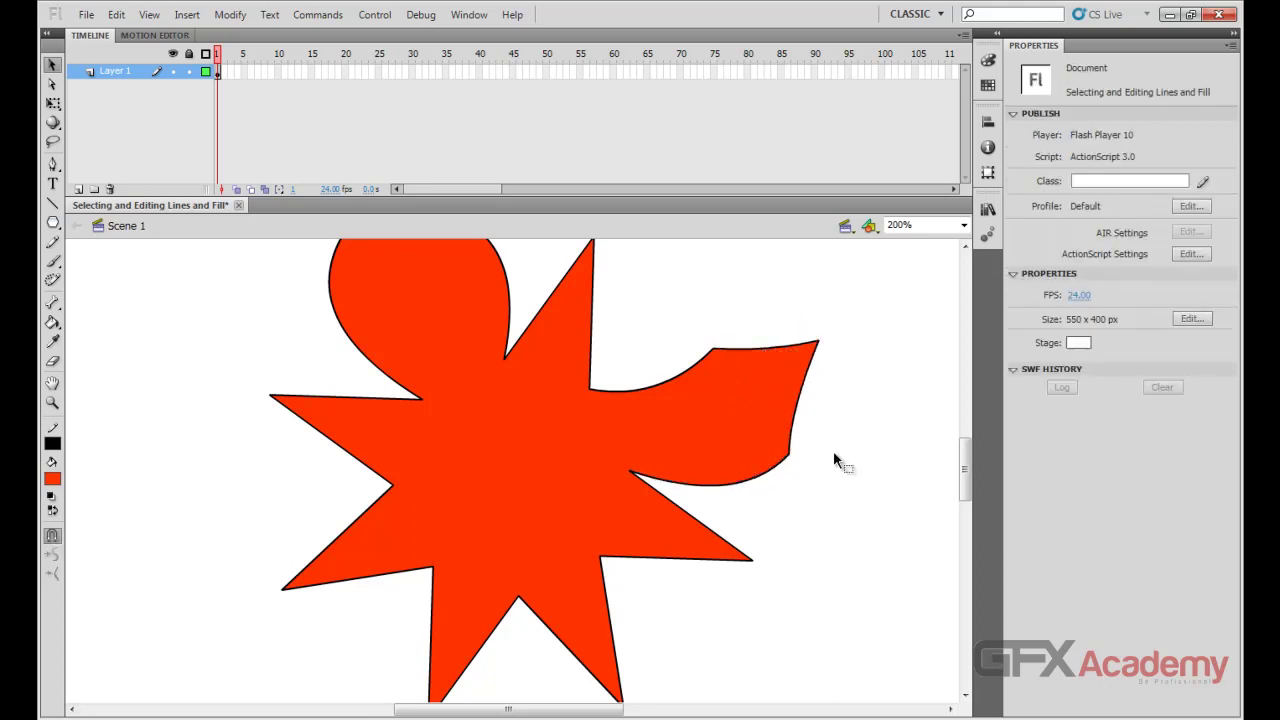
# - Delete the whole star with its fill and outline from the stage, and save the document
pyautogui.hotkey('ctrl', '1')
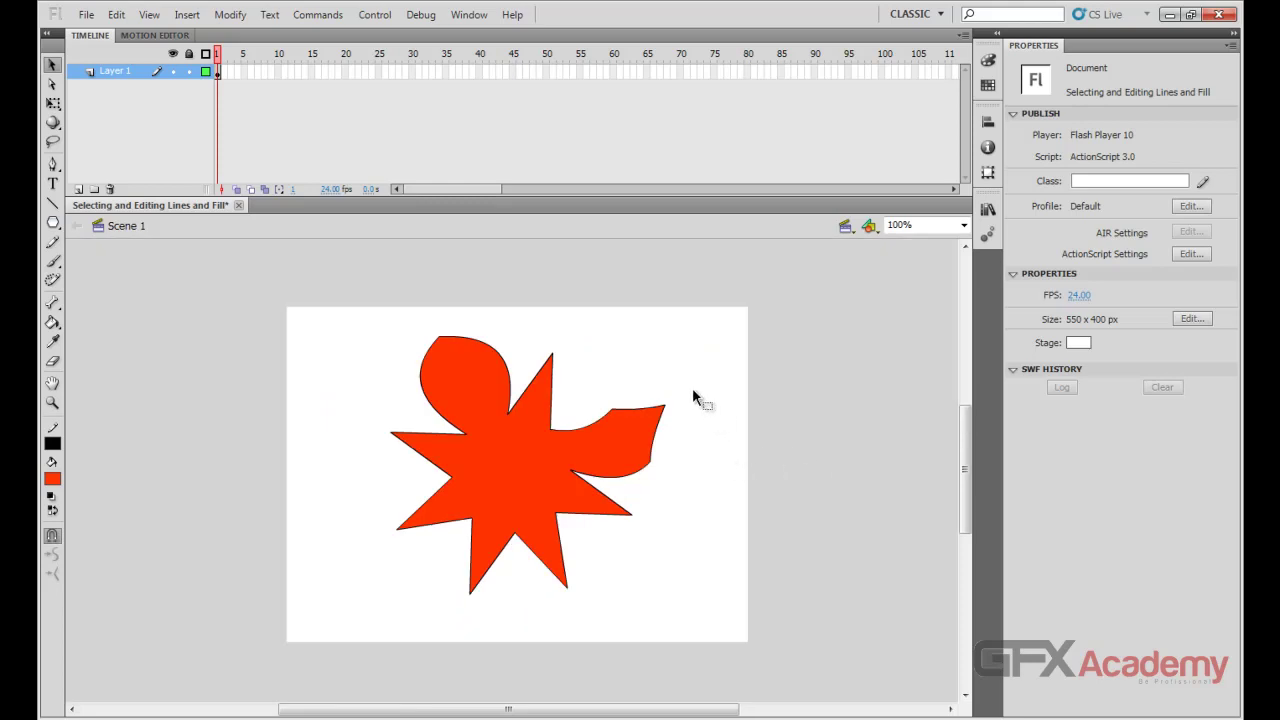
pyautogui.moveTo(657, 443); pyautogui.dragTo(675, 450)
pyautogui.hotkey('ctrl', 'z')
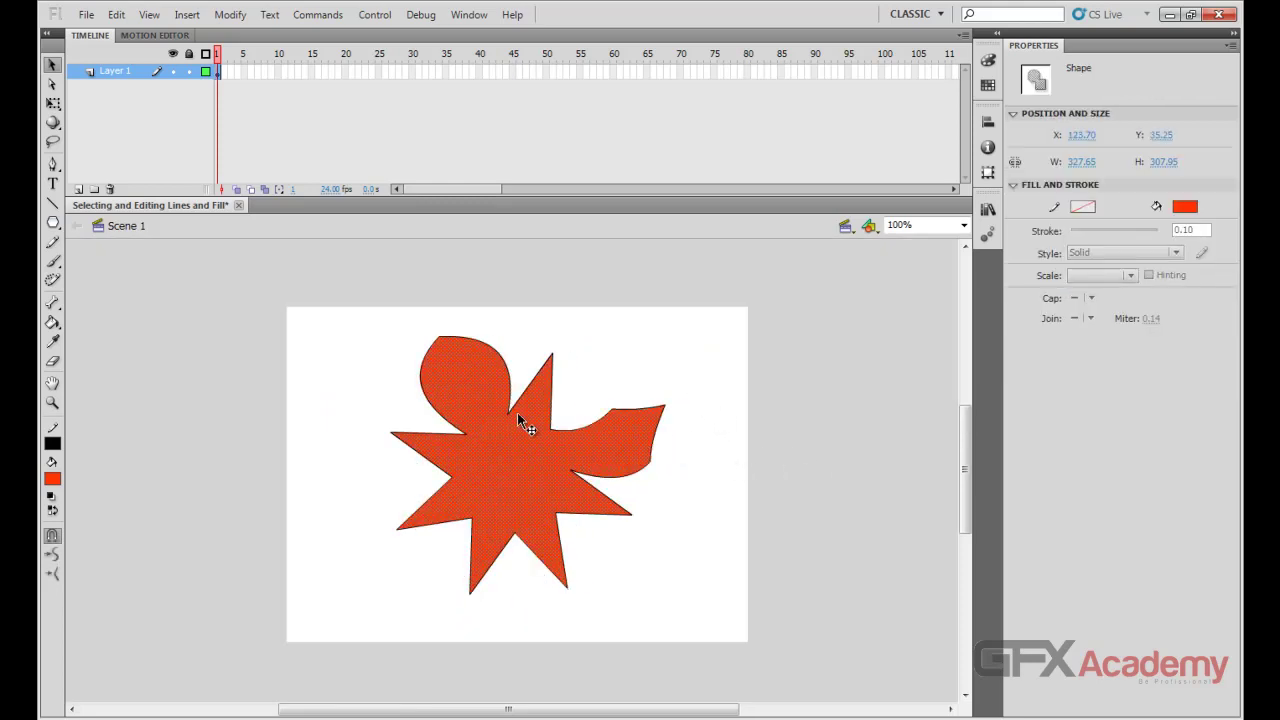
pyautogui.doubleClick(516, 420)
pyautogui.press('Delete')
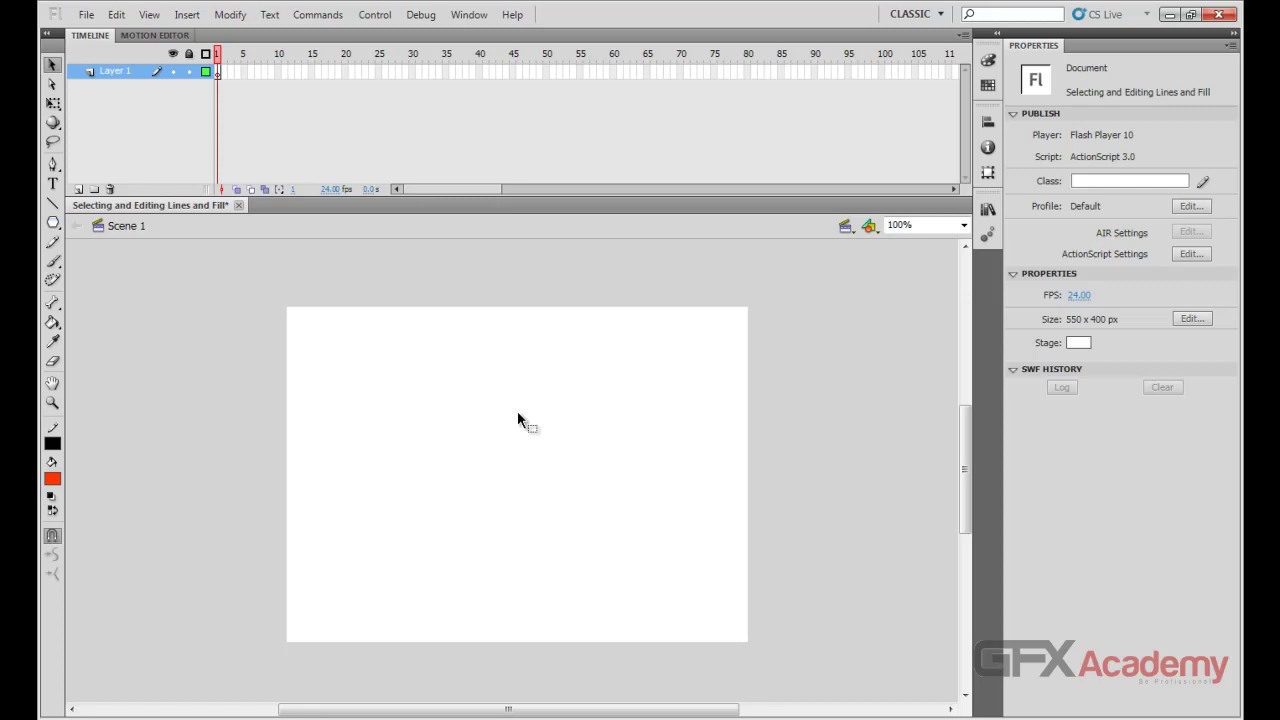
pyautogui.hotkey('ctrl', 's')
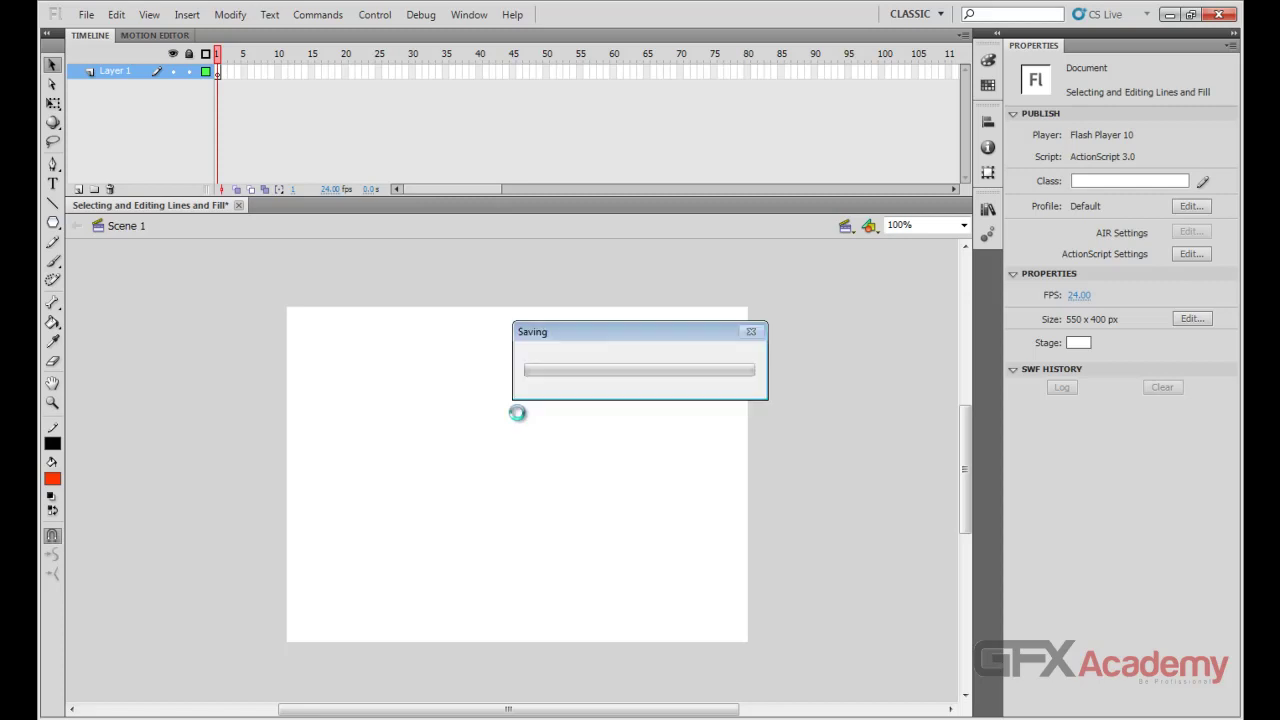